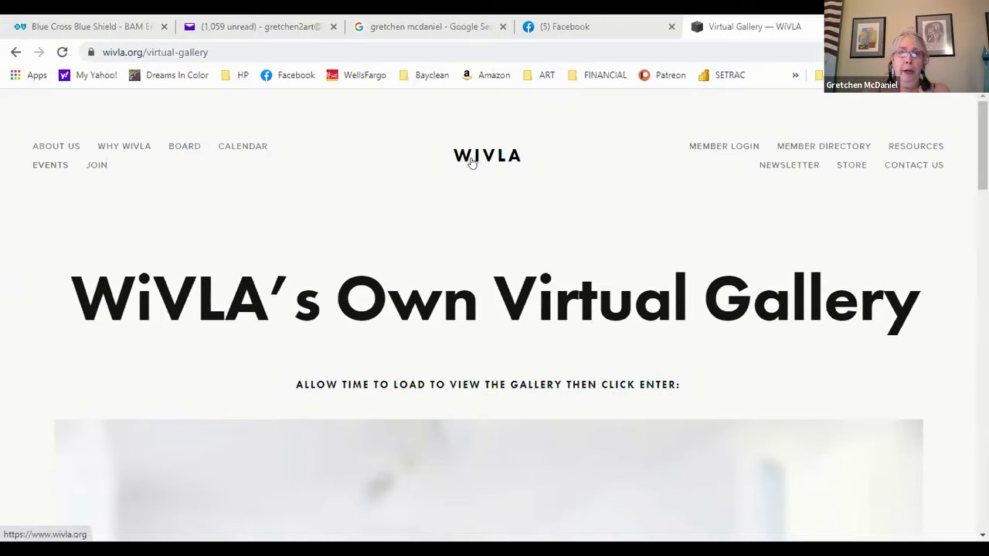
# Open the member login page, check the password request option, and sign in with the saved email and password.
pyautogui.click(722, 146)
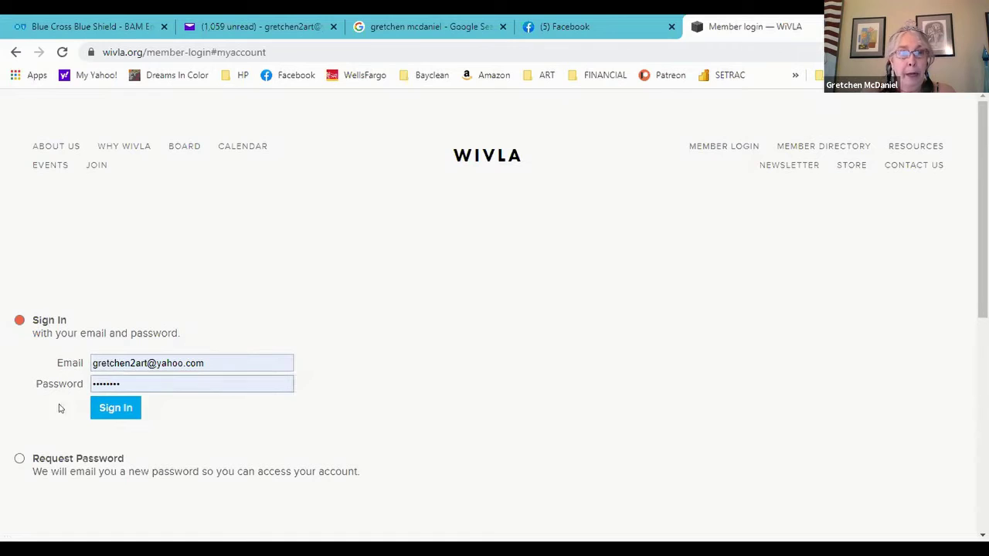
pyautogui.click(19, 460)
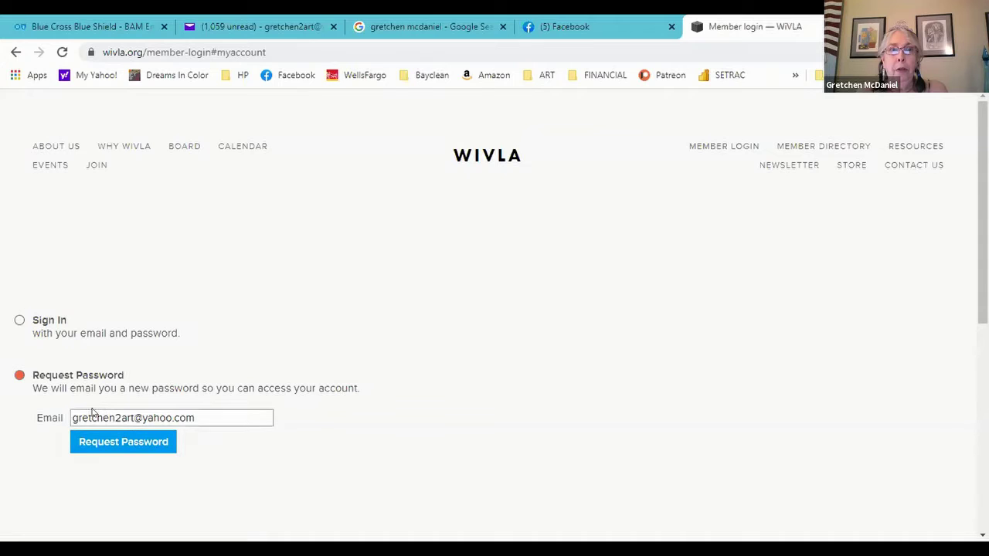
pyautogui.click(20, 320)
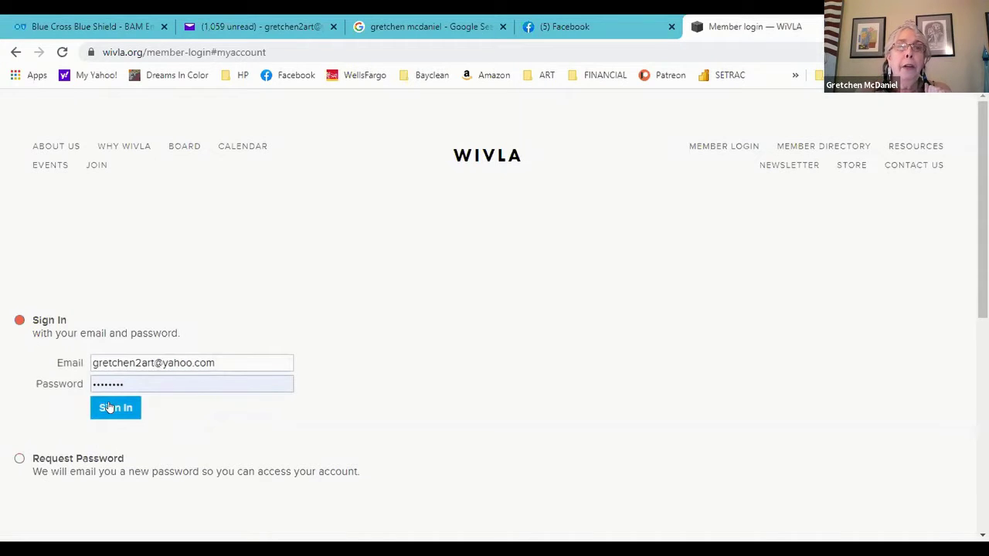
pyautogui.click(109, 408)
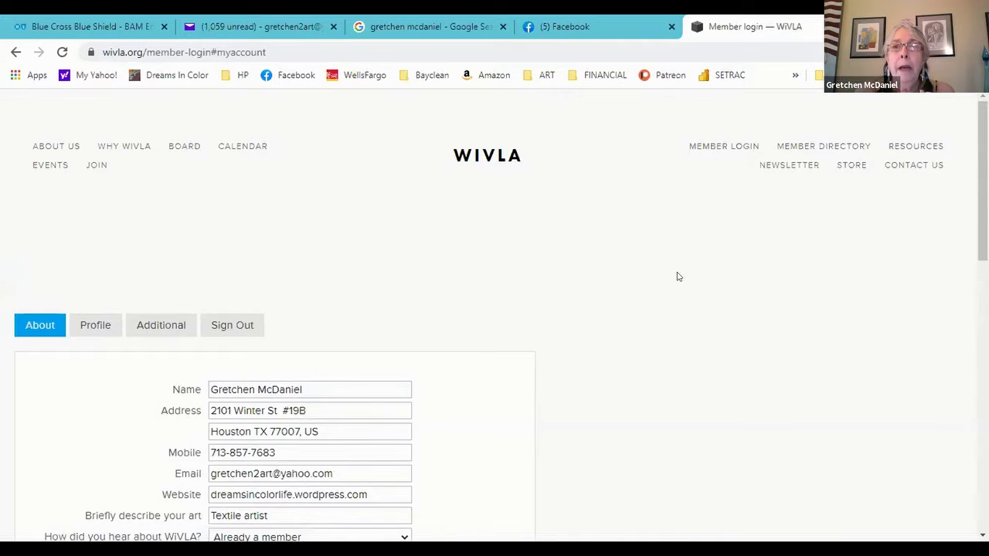
# Review the contact details and membership renewal section of the account's About page, and save to continue to the profile.
pyautogui.scroll(-1, 662, 278)
pyautogui.scroll(-1, 592, 288)
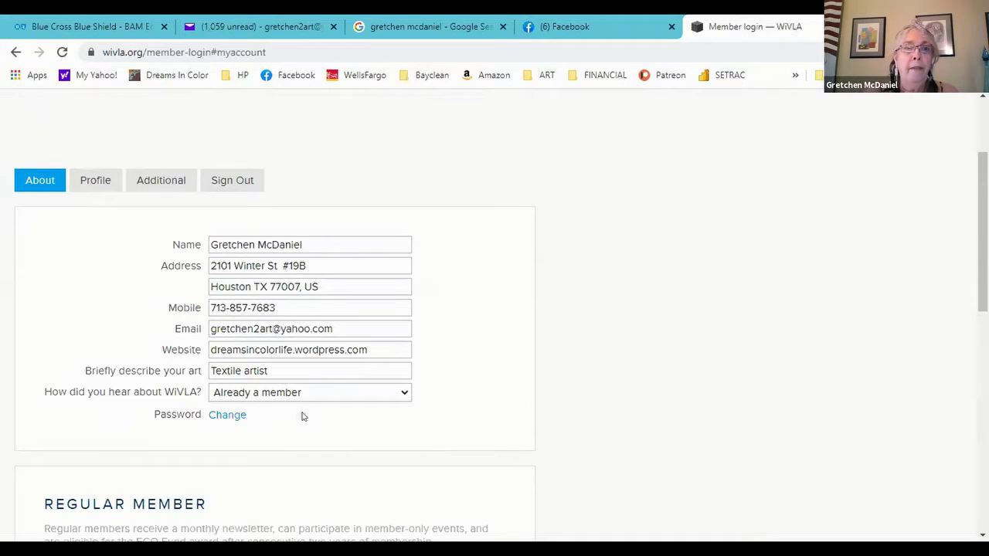
pyautogui.click(333, 242)
pyautogui.click(20, 183)
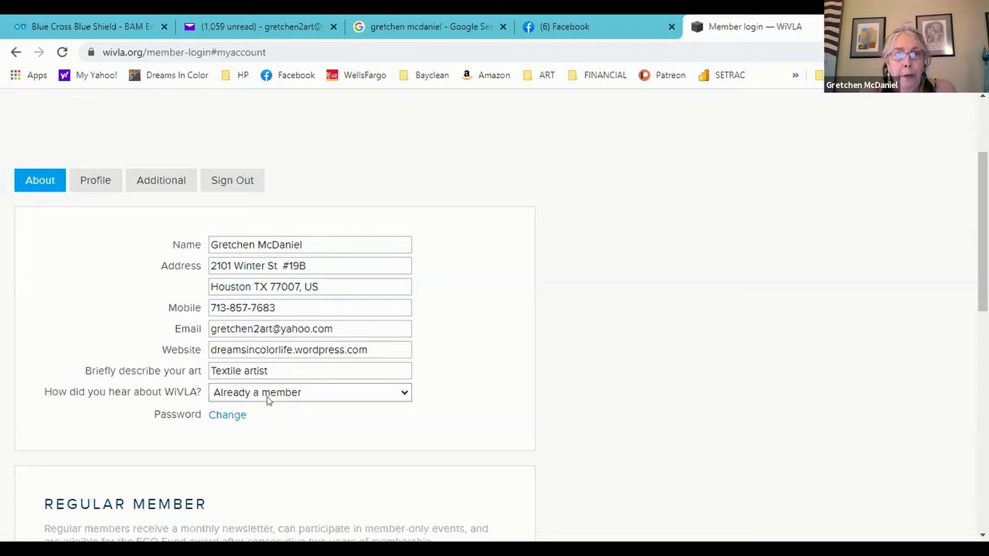
pyautogui.scroll(-1, 119, 441)
pyautogui.scroll(-1, 120, 441)
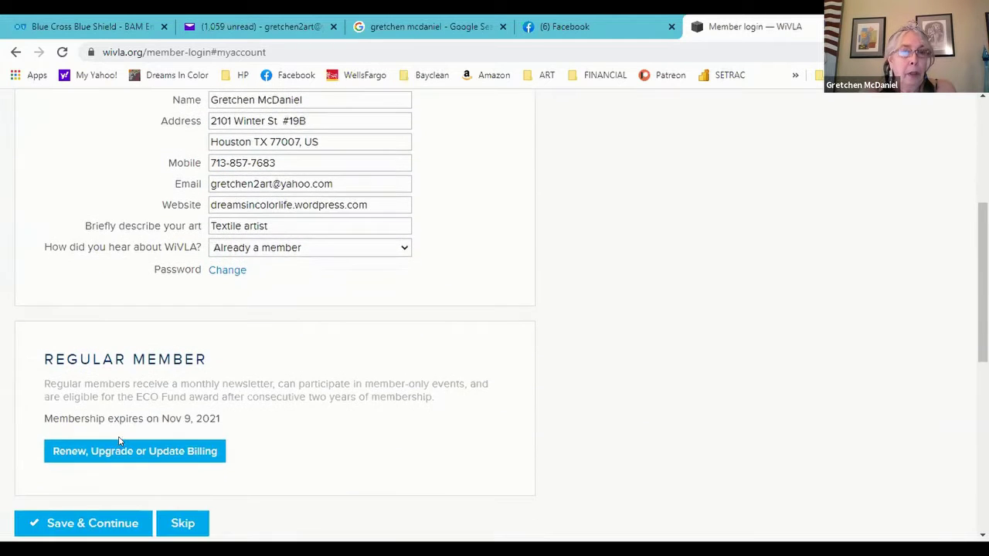
pyautogui.scroll(-2, 121, 441)
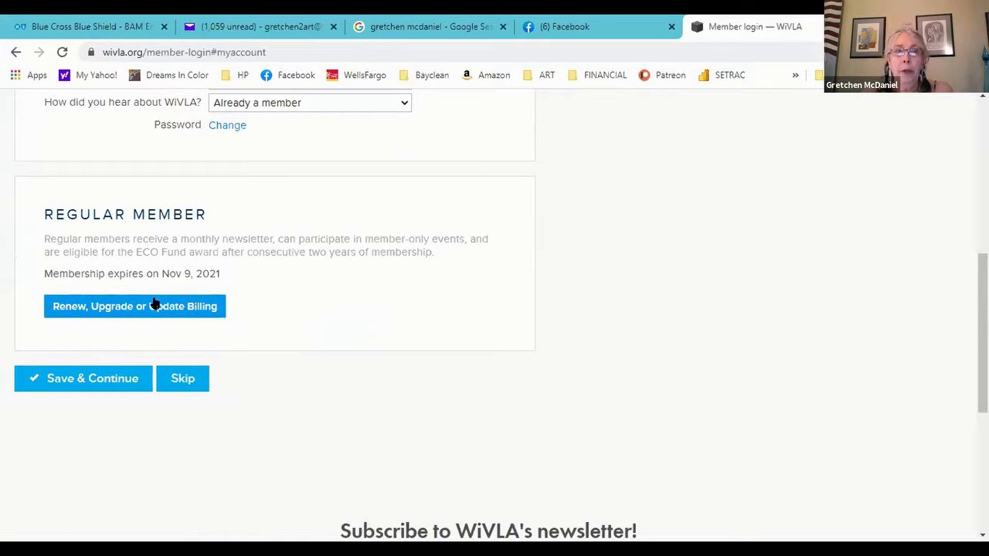
pyautogui.scroll(5, 269, 302)
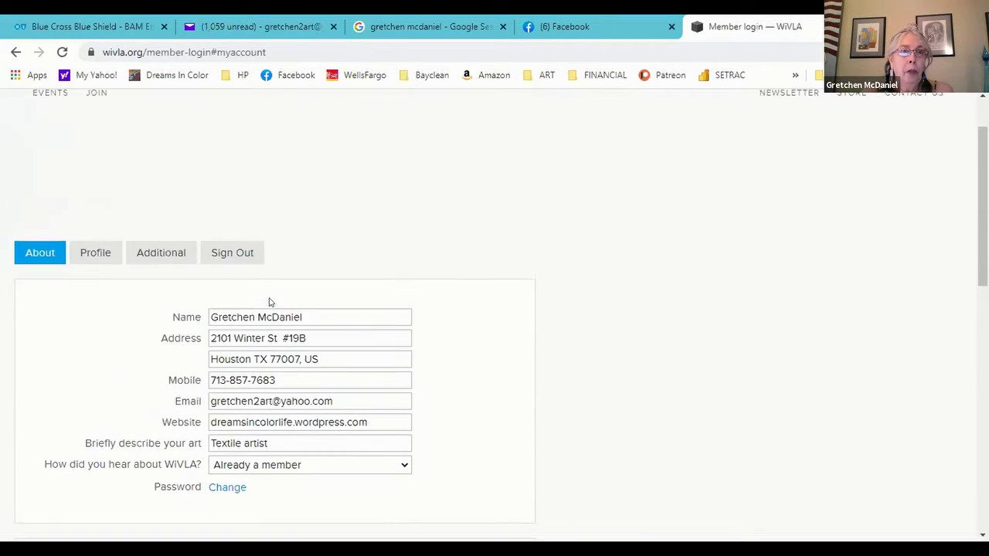
pyautogui.scroll(-2, 107, 334)
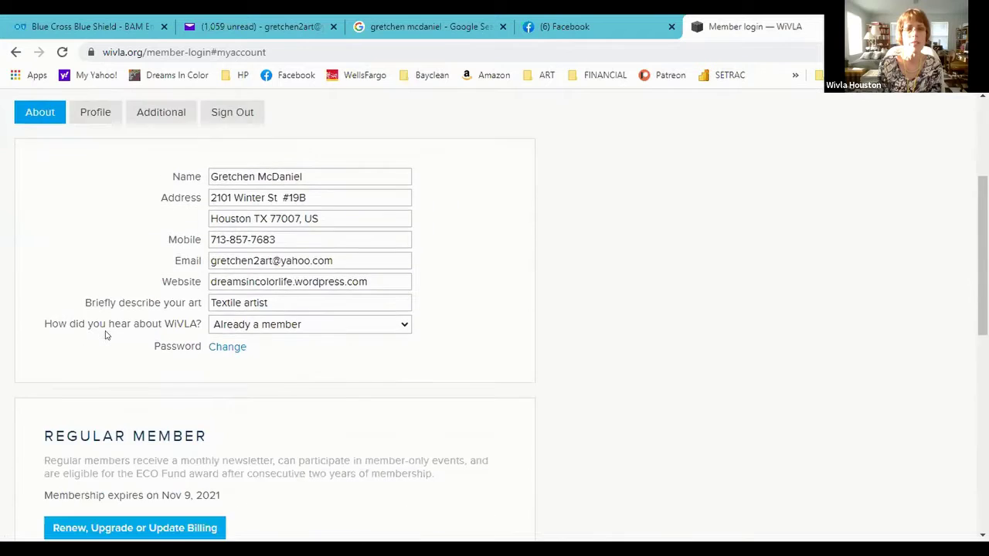
pyautogui.scroll(-1, 107, 334)
pyautogui.scroll(-1, 106, 335)
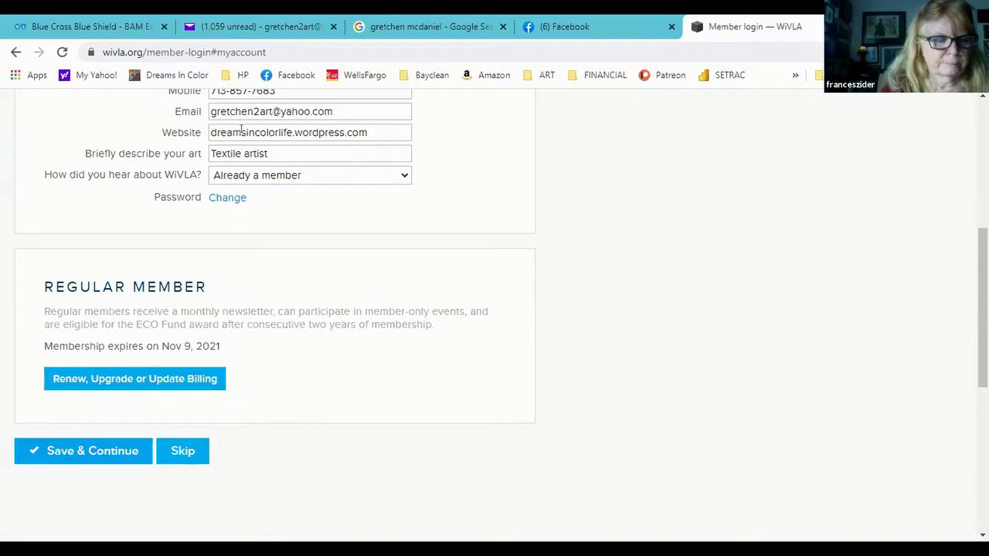
pyautogui.click(93, 448)
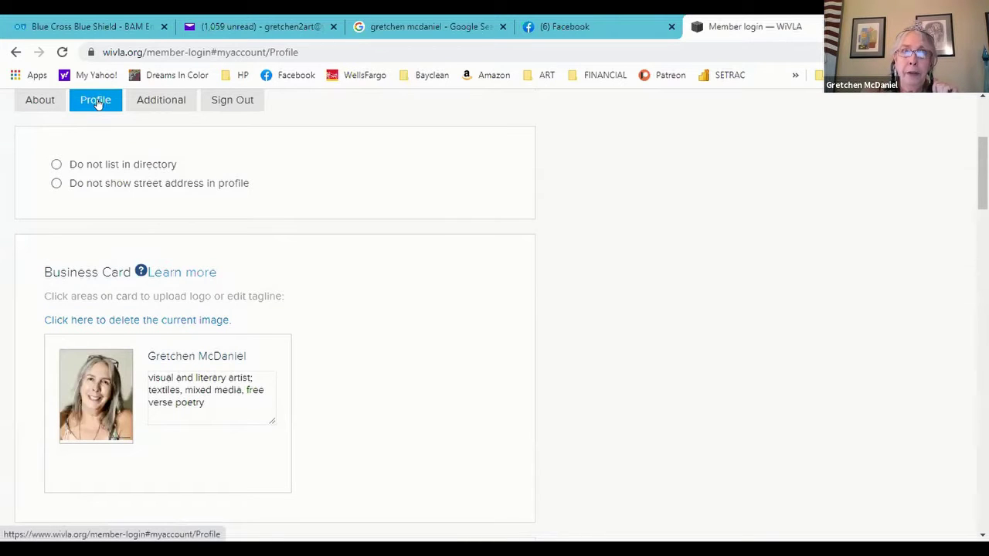
# Examine the directory listing options, business card and gallery images in the profile section.
pyautogui.scroll(3, 115, 260)
pyautogui.scroll(-2, 116, 263)
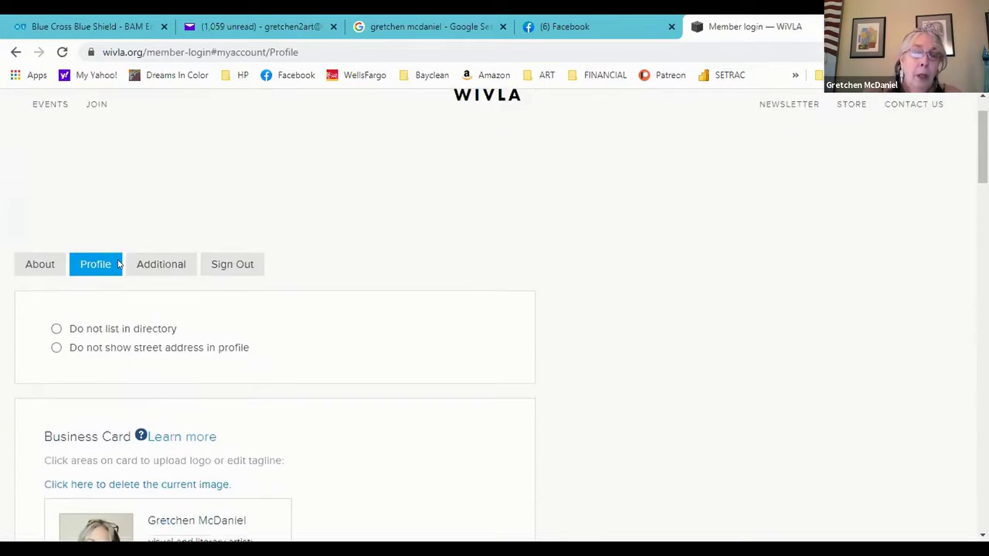
pyautogui.scroll(-1, 119, 275)
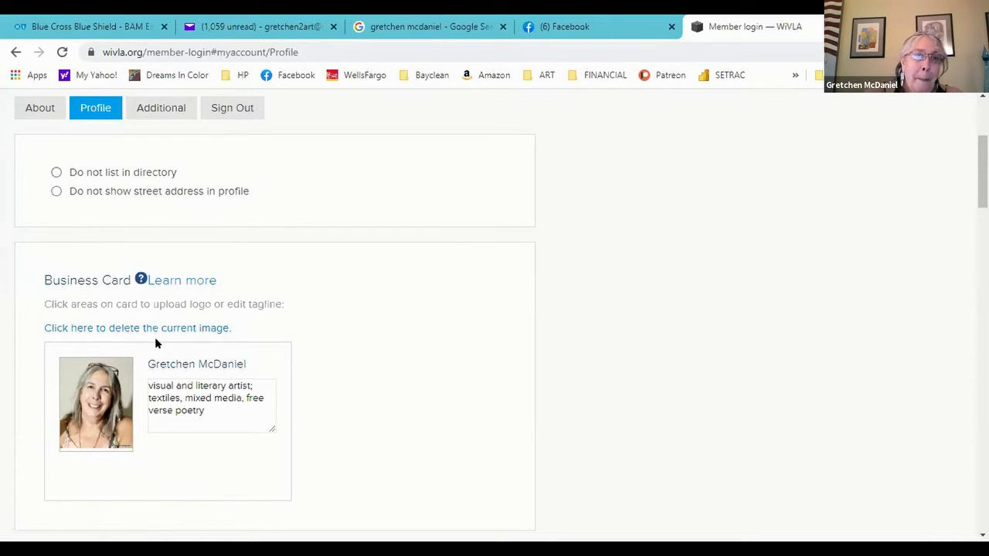
pyautogui.scroll(-1, 240, 424)
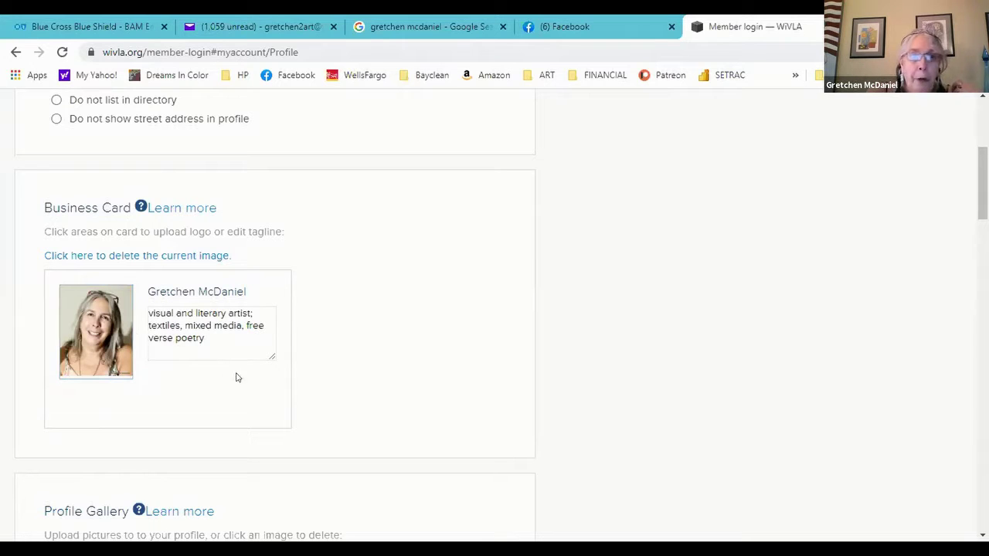
pyautogui.scroll(-3, 242, 380)
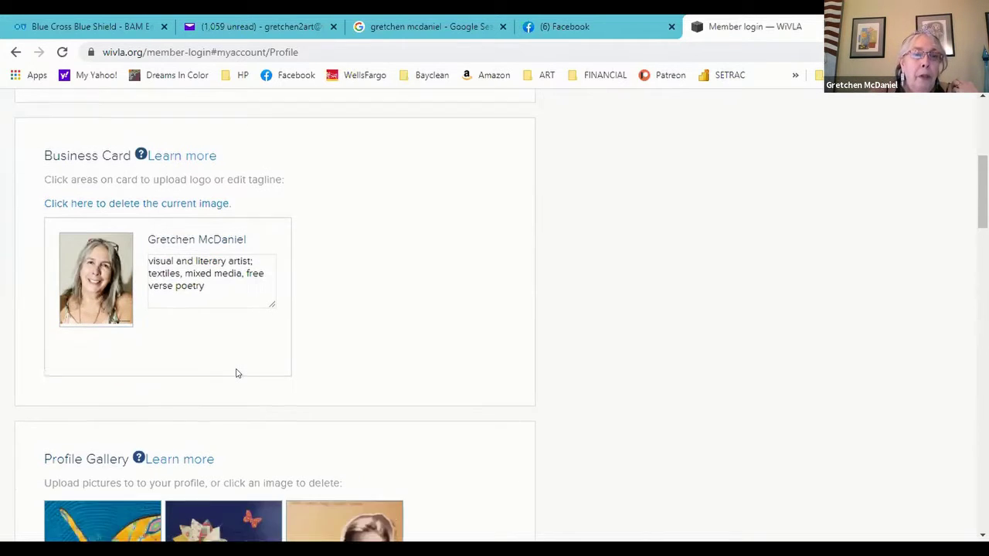
pyautogui.scroll(-1, 237, 374)
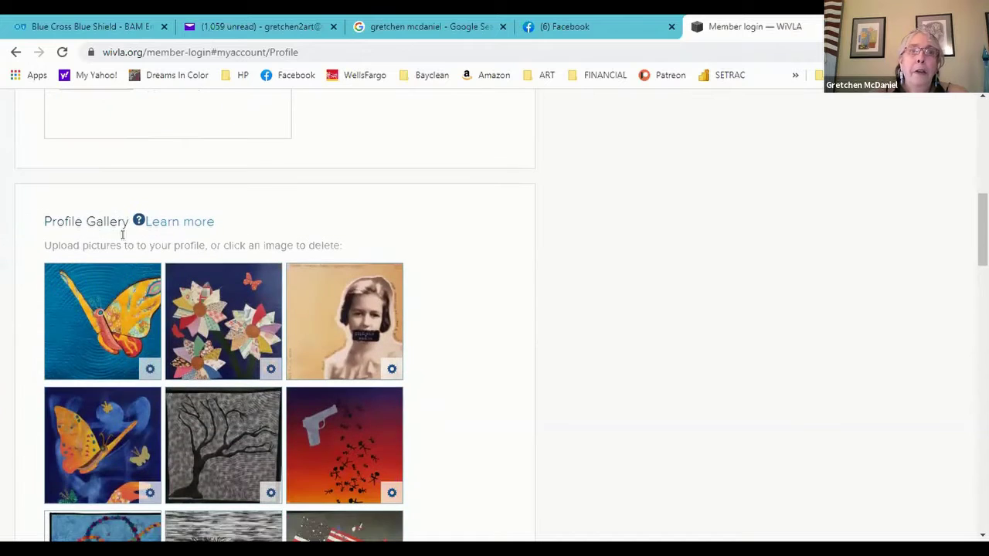
pyautogui.scroll(-2, 236, 229)
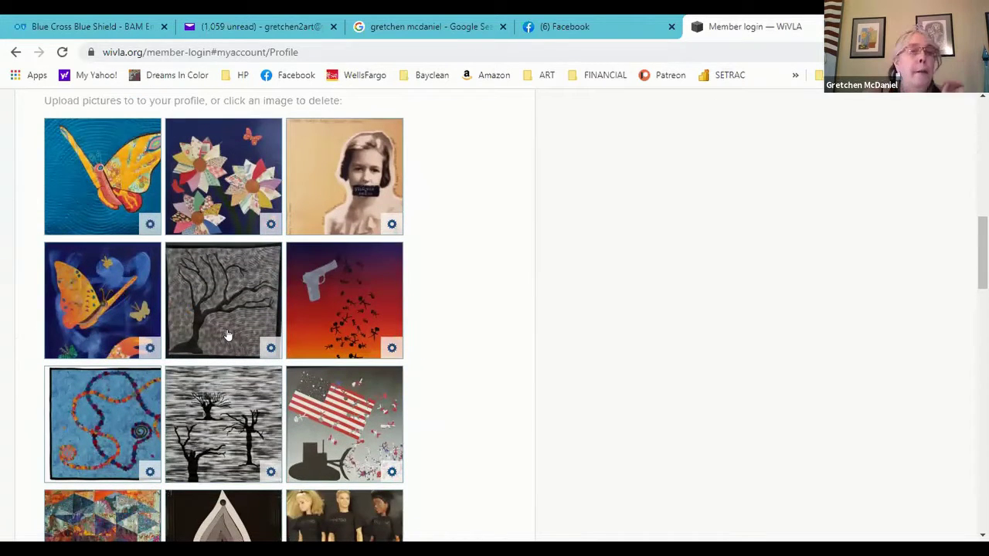
pyautogui.scroll(-2, 217, 210)
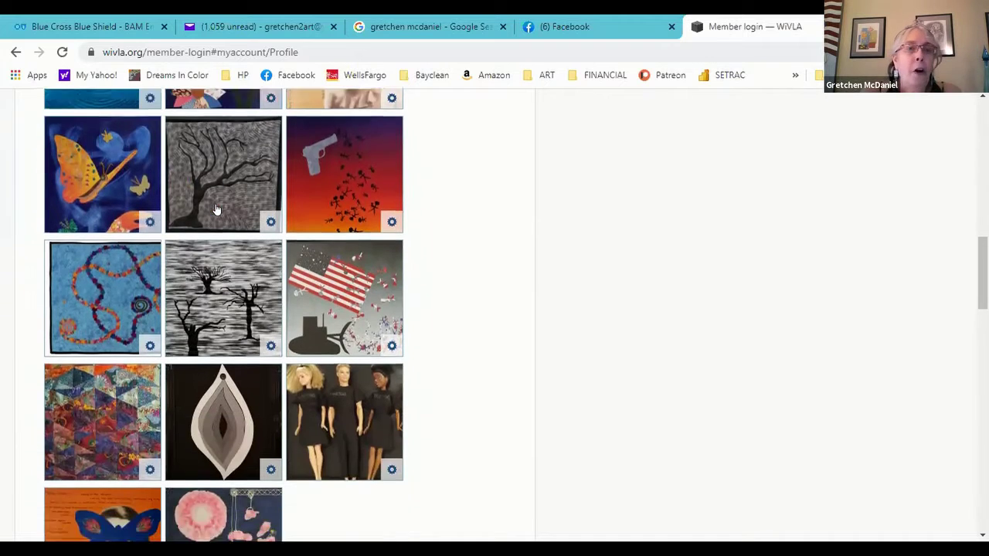
pyautogui.scroll(-3, 216, 210)
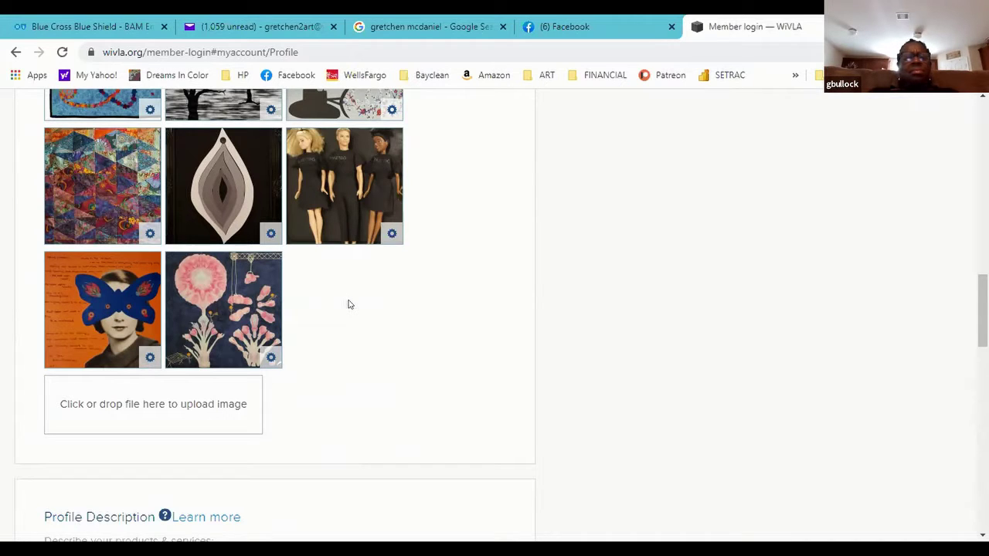
# Review the profile description, social links and artistic genres, and save the profile section.
pyautogui.scroll(-3, 347, 305)
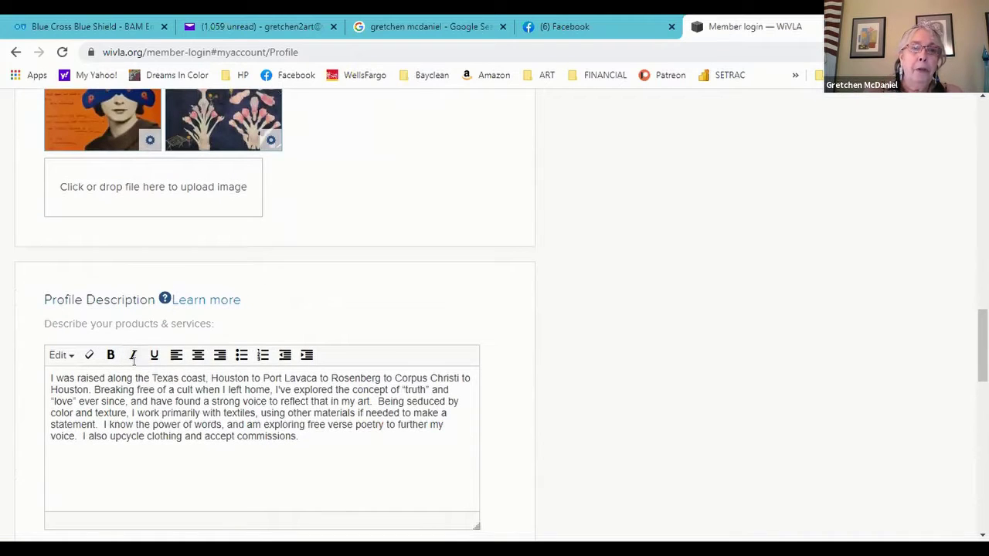
pyautogui.scroll(-2, 164, 348)
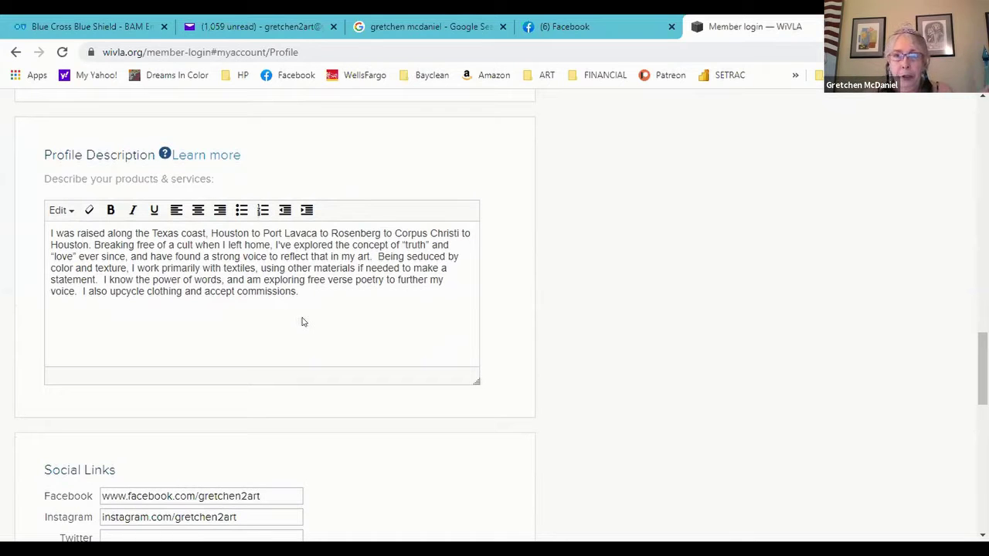
pyautogui.scroll(-3, 298, 321)
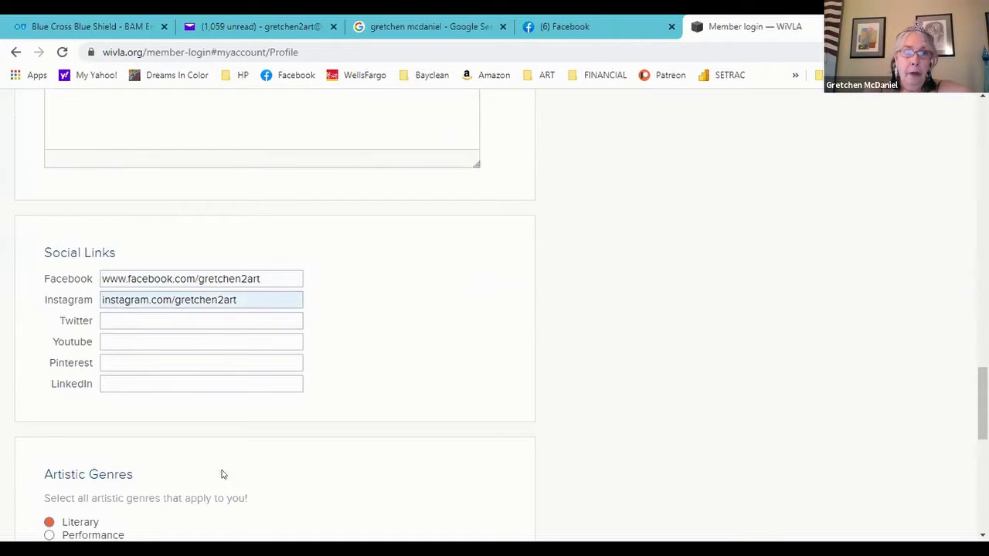
pyautogui.scroll(-2, 221, 463)
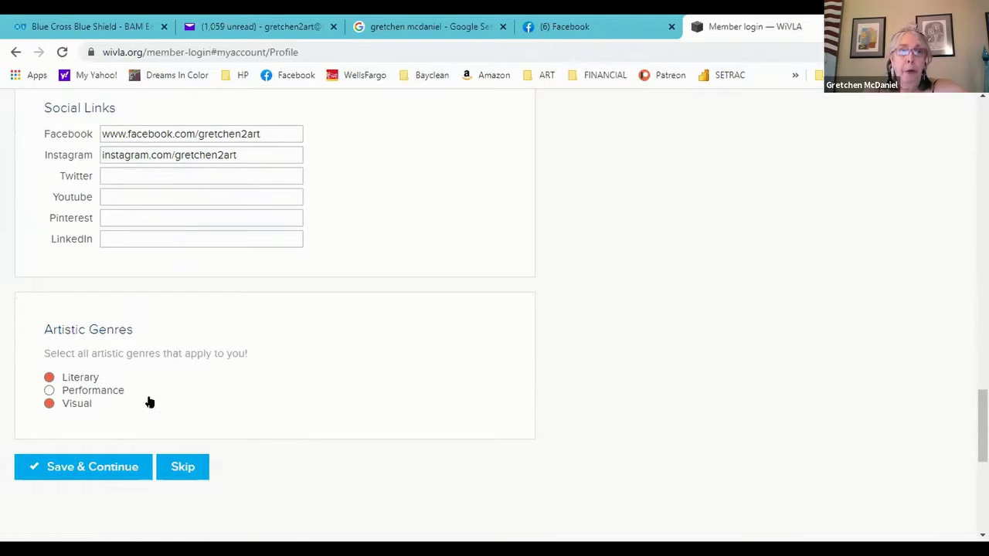
pyautogui.click(90, 466)
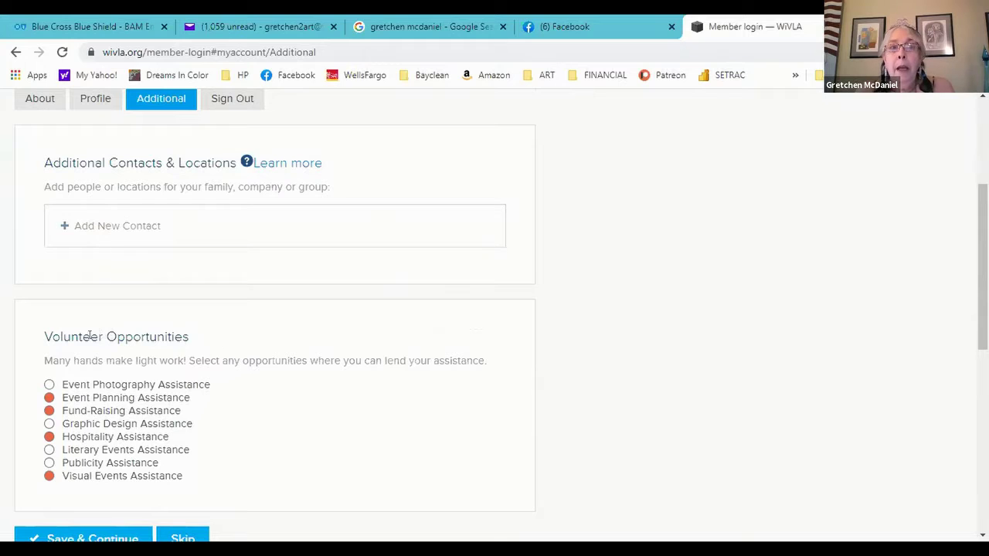
# Check the selected volunteer opportunities and save the additional account information.
pyautogui.scroll(-2, 236, 343)
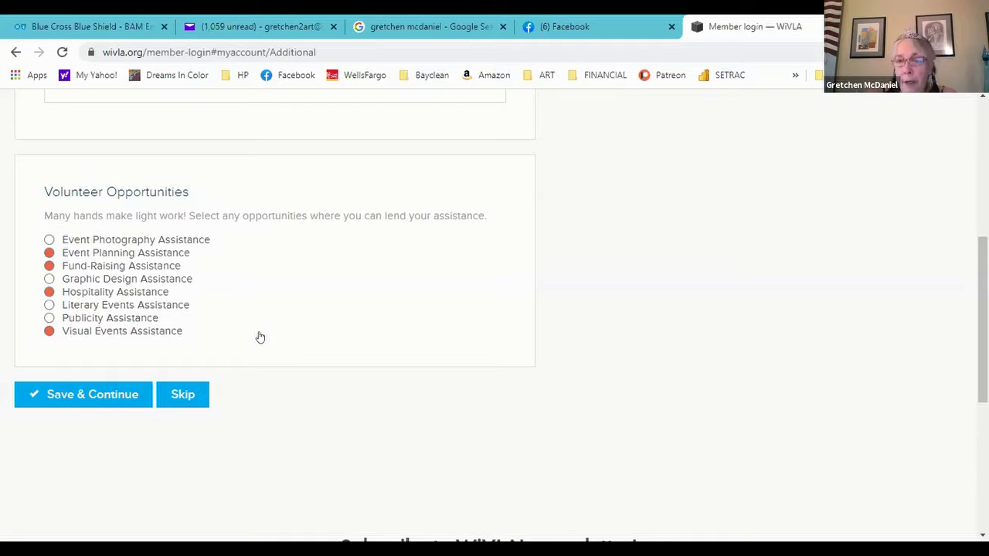
pyautogui.click(99, 395)
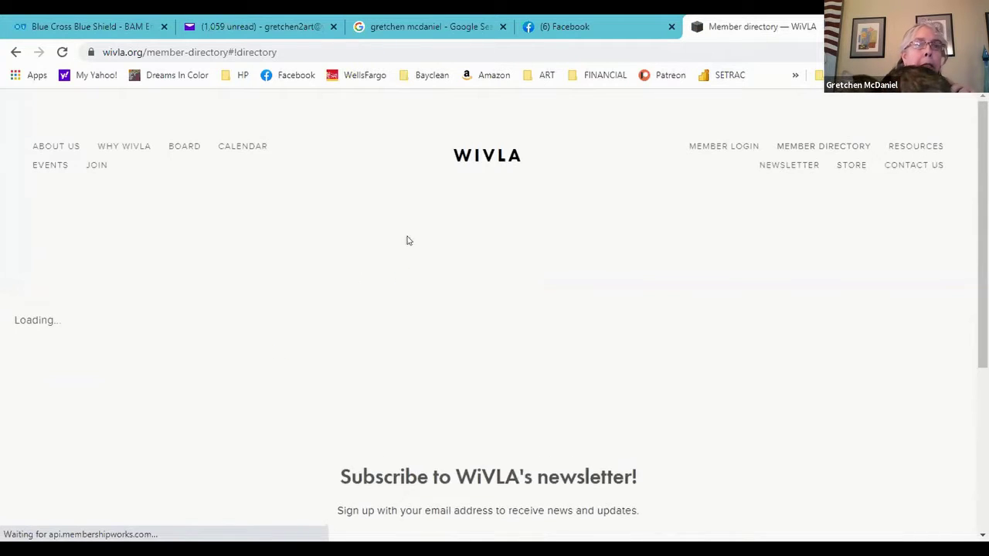
# Browse the member directory to find the signed-in member's own card and open the public profile.
pyautogui.scroll(-3, 385, 332)
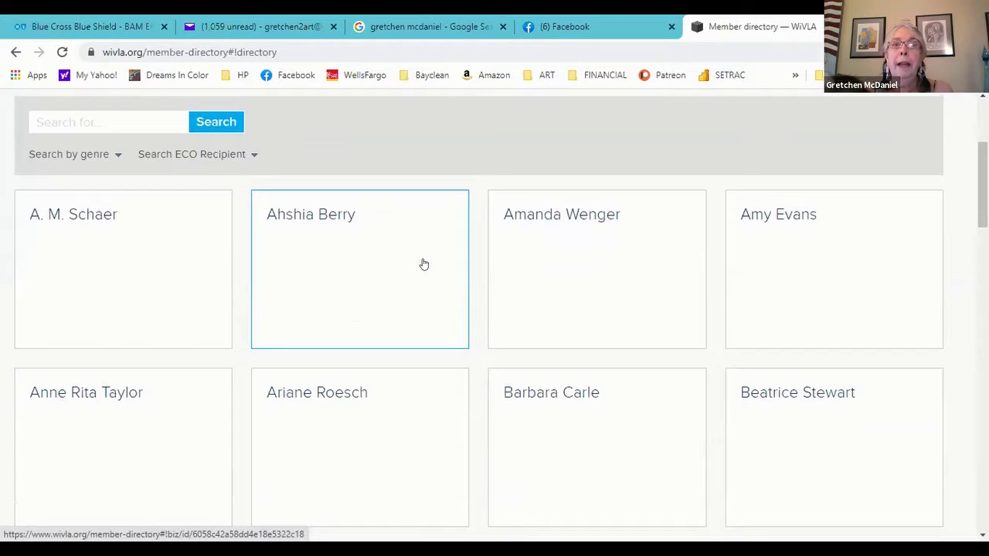
pyautogui.scroll(-4, 423, 264)
pyautogui.scroll(-2, 423, 264)
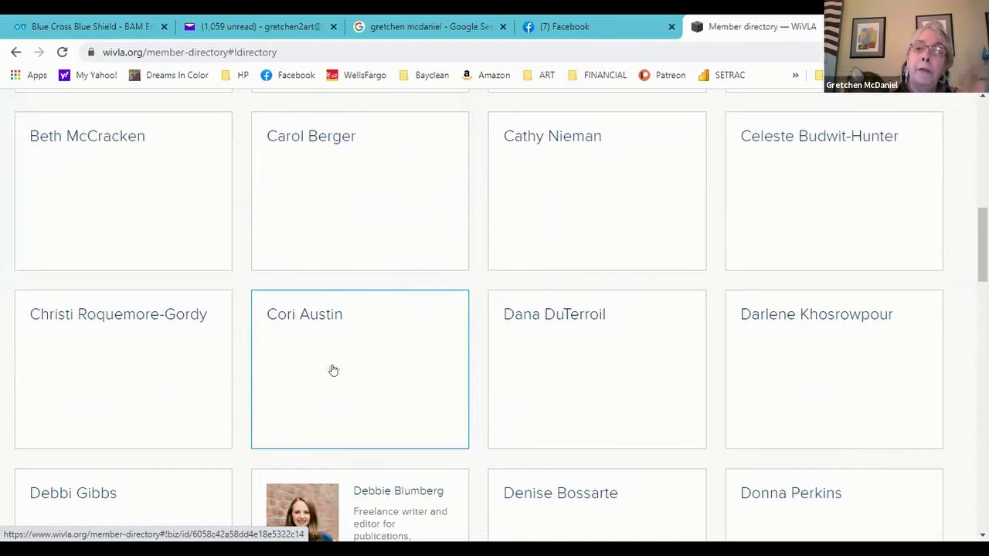
pyautogui.scroll(-3, 332, 368)
pyautogui.scroll(-4, 597, 339)
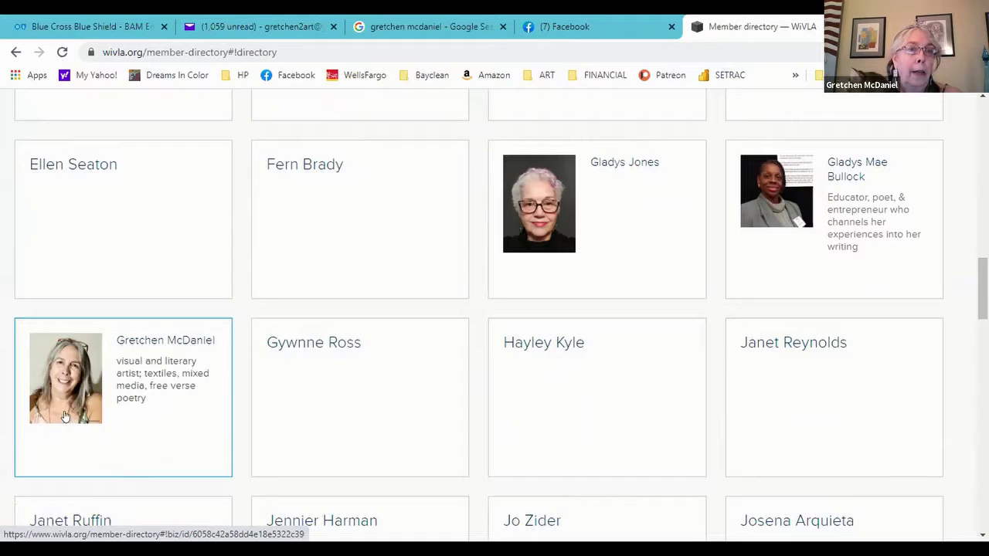
pyautogui.click(159, 383)
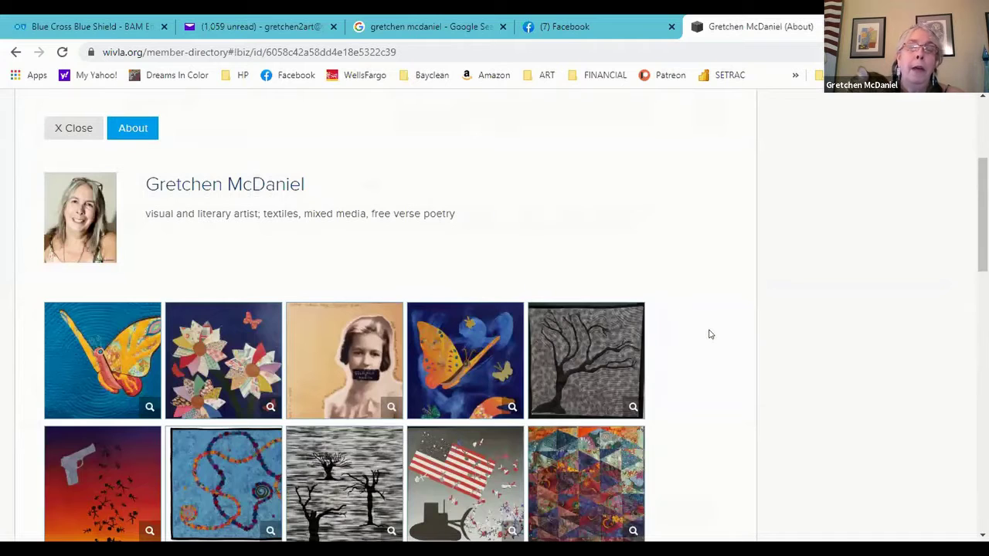
# Review the public profile's artwork gallery, biography, genre tags, contact details and social links.
pyautogui.scroll(-2, 709, 319)
pyautogui.scroll(-4, 709, 319)
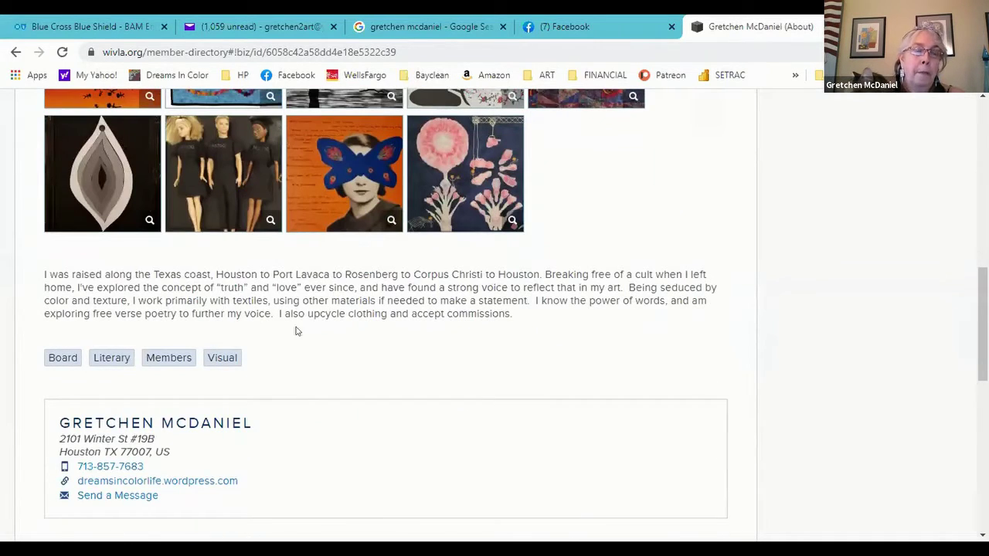
pyautogui.scroll(-2, 353, 343)
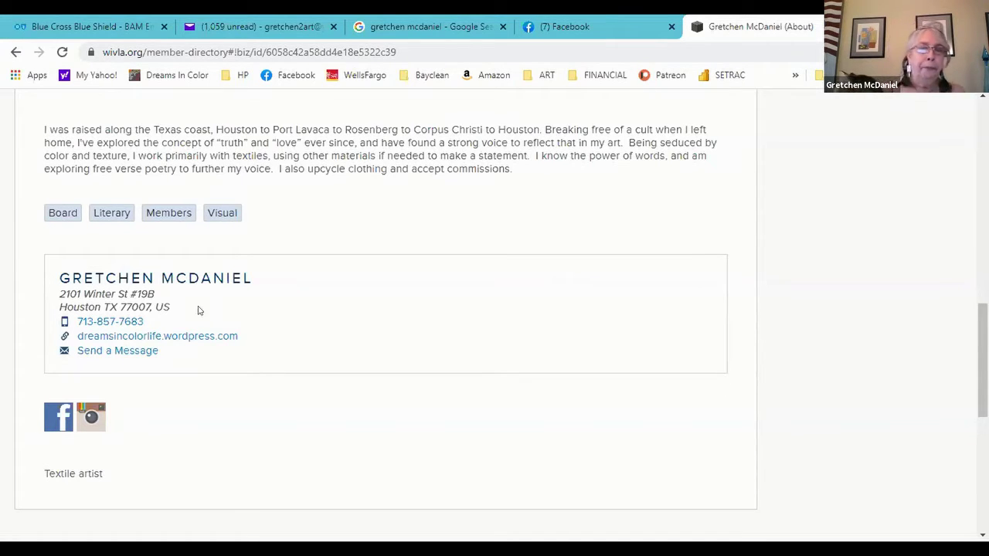
pyautogui.scroll(1, 317, 286)
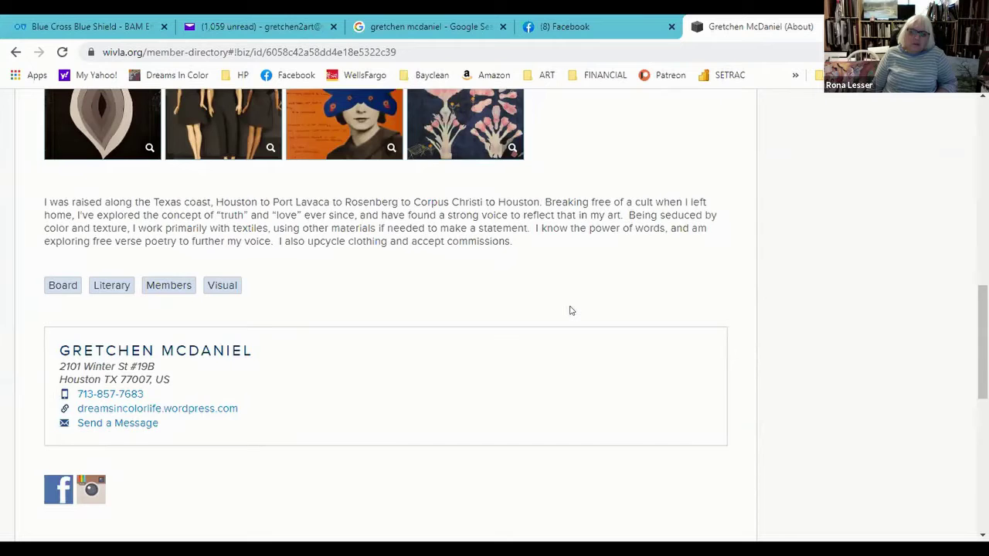
pyautogui.scroll(10, 570, 308)
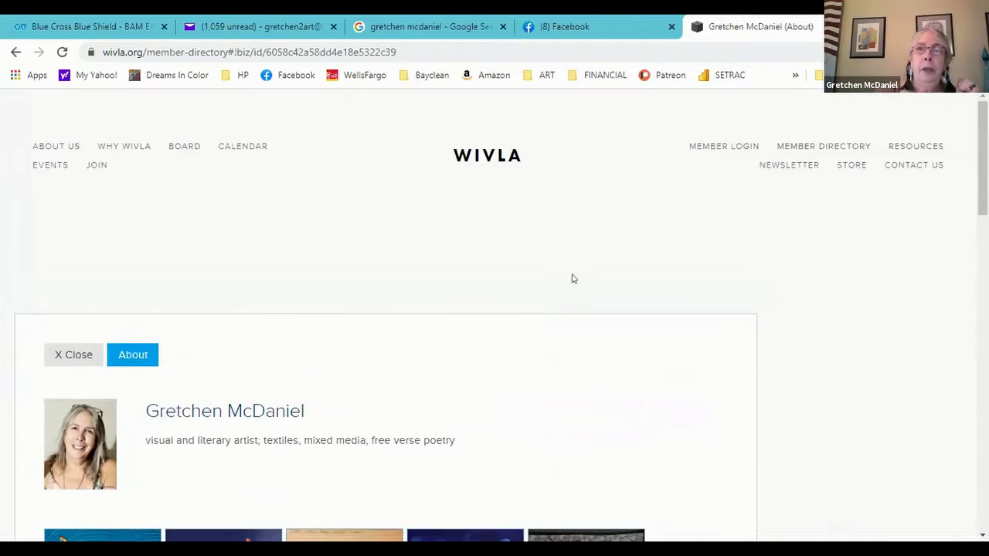
# Close the public profile, return to the member account page and sign out of the account.
pyautogui.click(62, 362)
pyautogui.scroll(7, 518, 227)
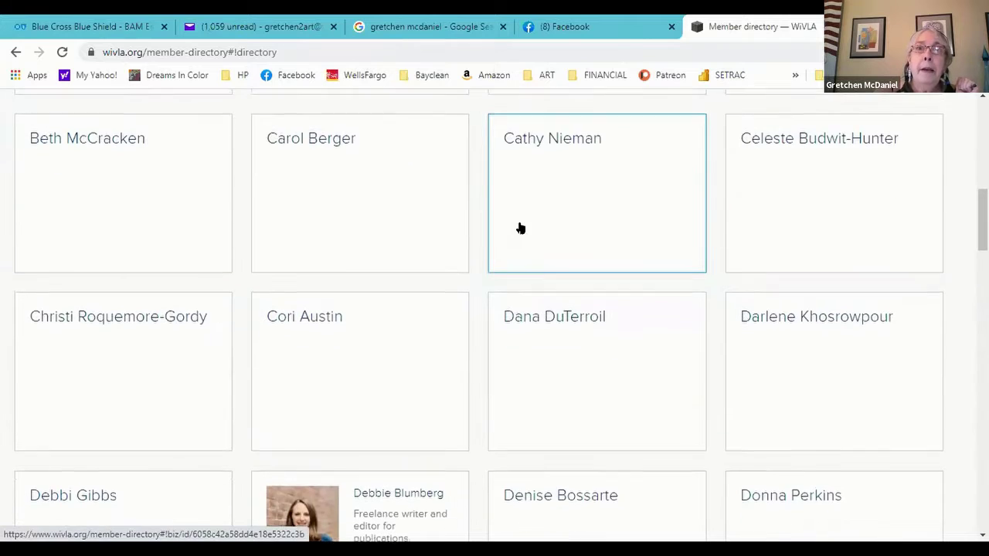
pyautogui.scroll(5, 520, 228)
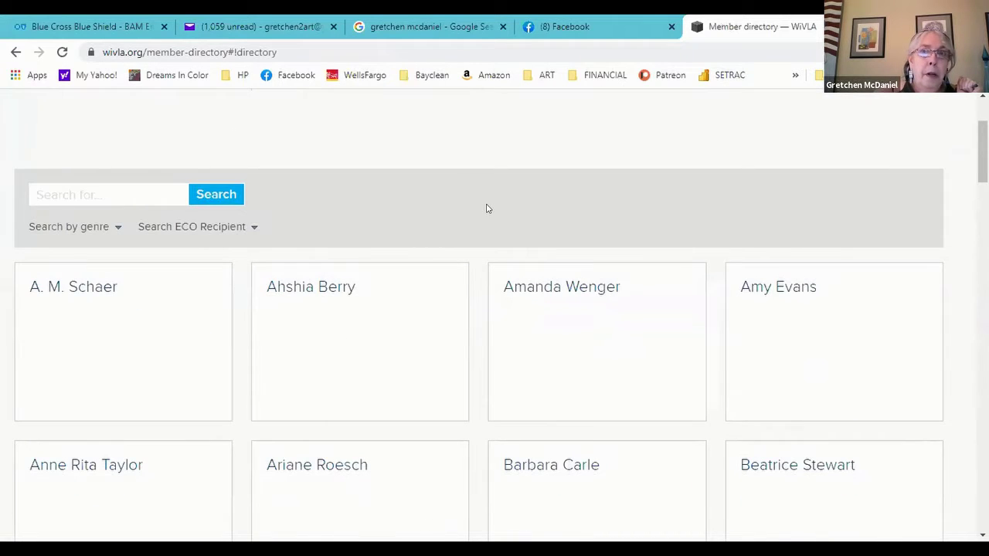
pyautogui.scroll(3, 486, 208)
pyautogui.click(711, 148)
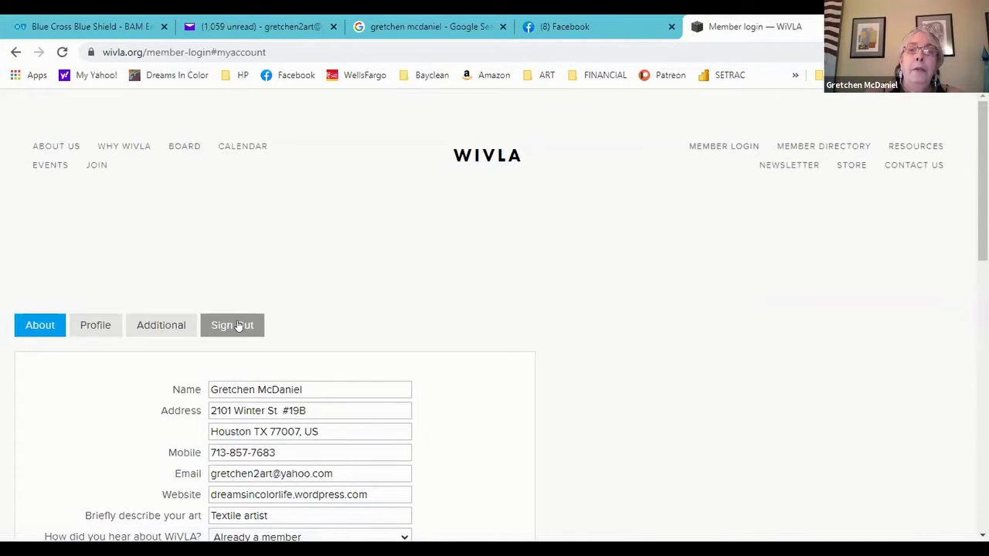
pyautogui.click(238, 325)
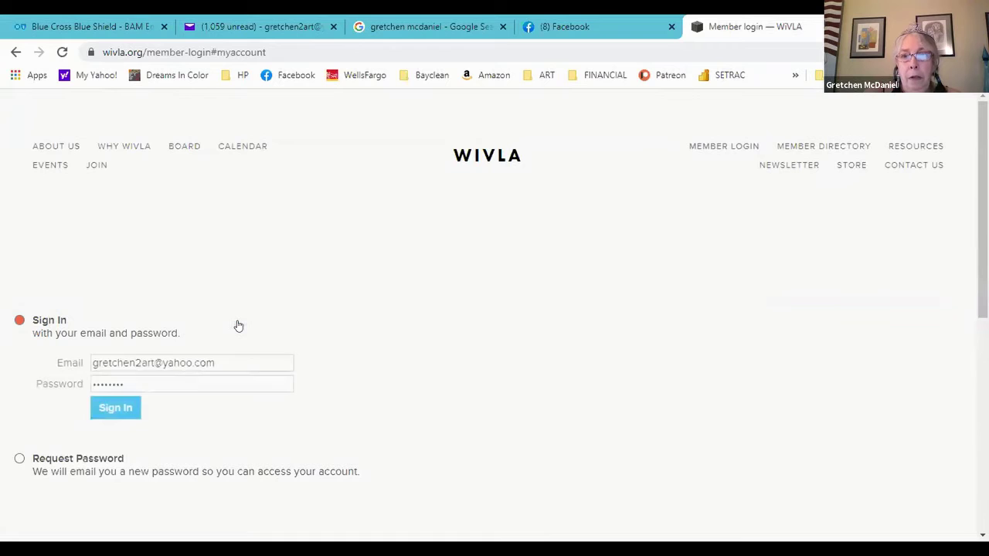
pyautogui.scroll(-1, 421, 311)
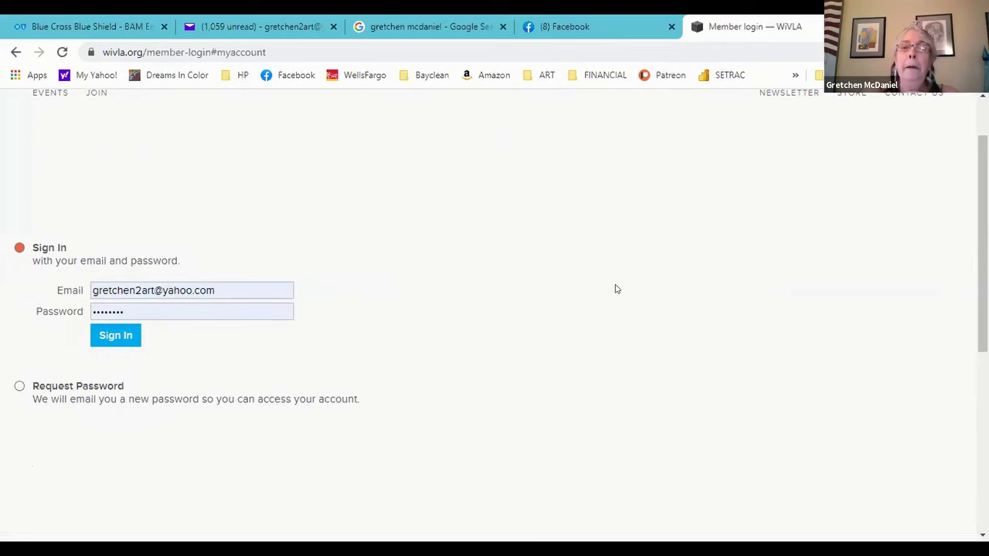
pyautogui.scroll(1, 616, 289)
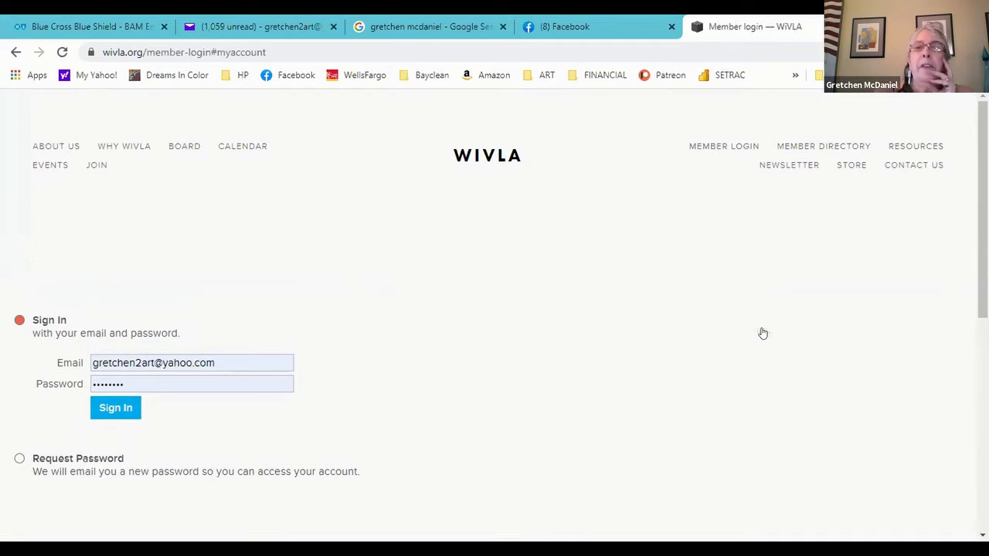
# Browse the member directory while signed out and open the profile of the freelance writer and editor.
pyautogui.click(817, 149)
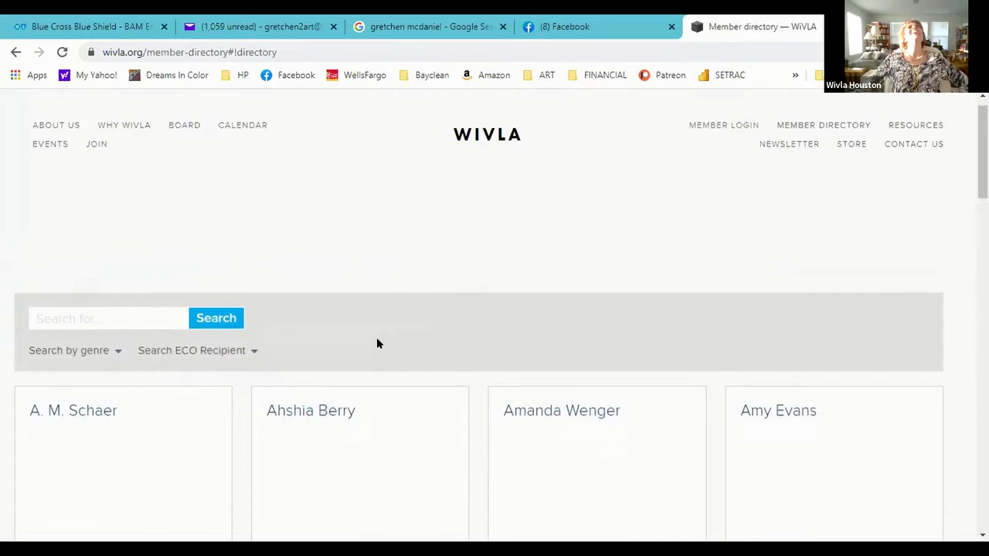
pyautogui.scroll(-8, 378, 344)
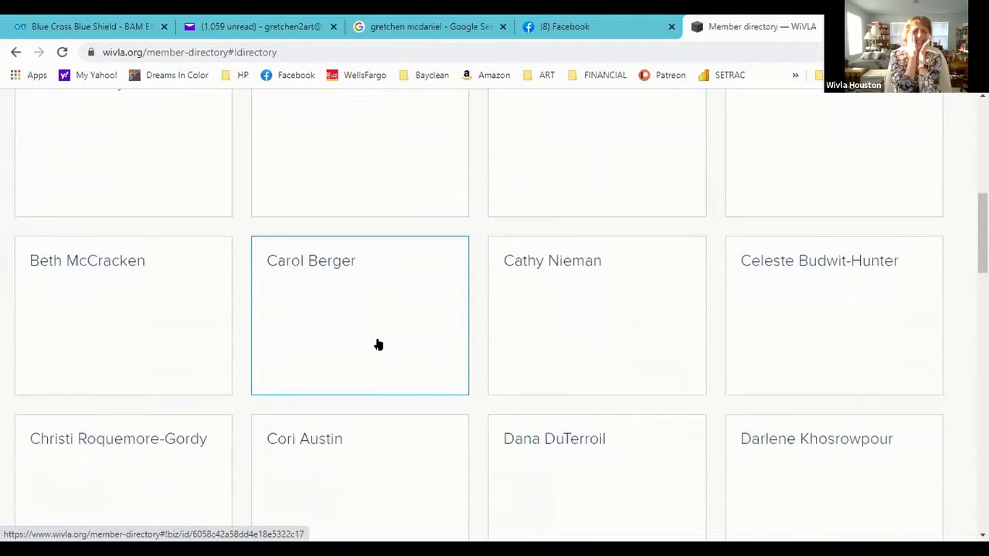
pyautogui.scroll(-2, 377, 344)
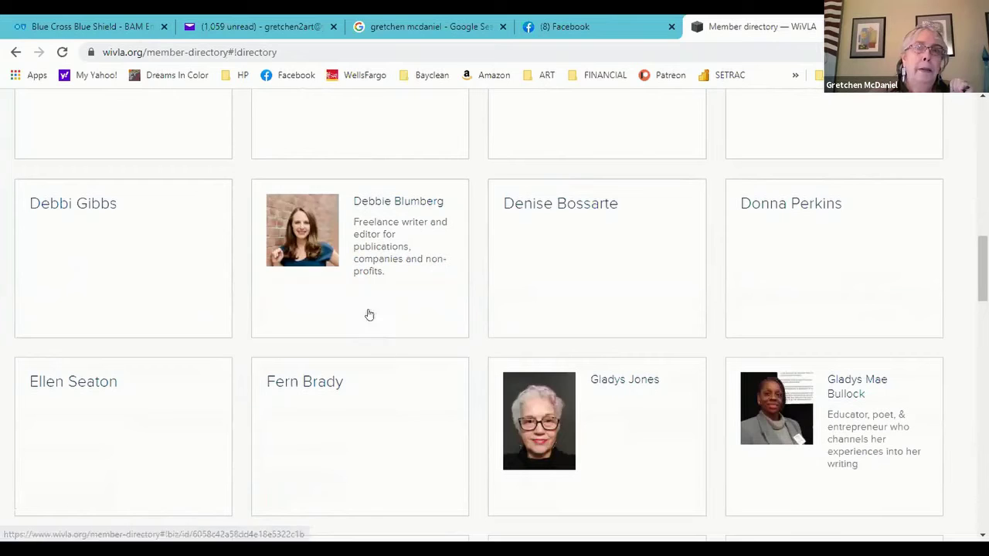
pyautogui.click(311, 240)
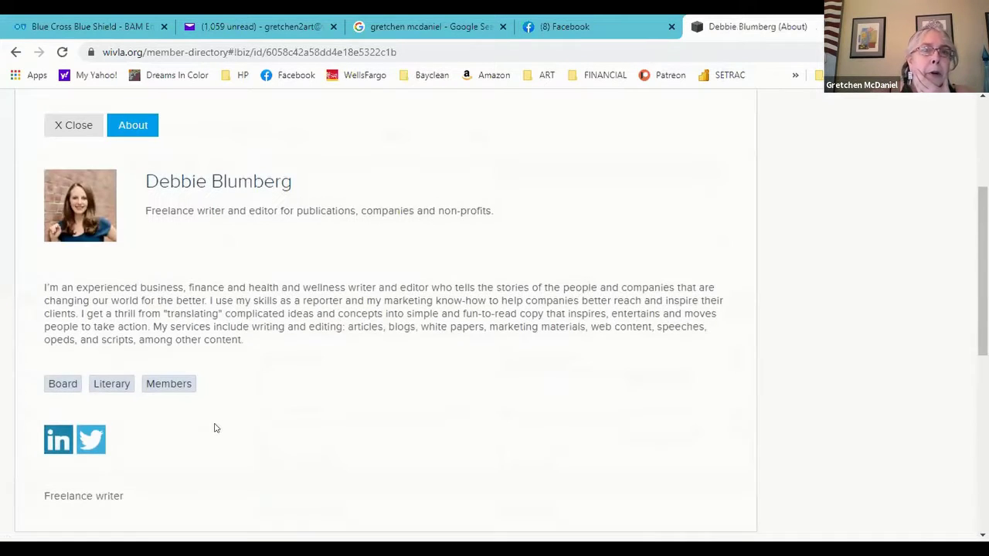
# Review the freelance writer's biography, genre tags and social links, and return to the directory listing.
pyautogui.scroll(-6, 215, 428)
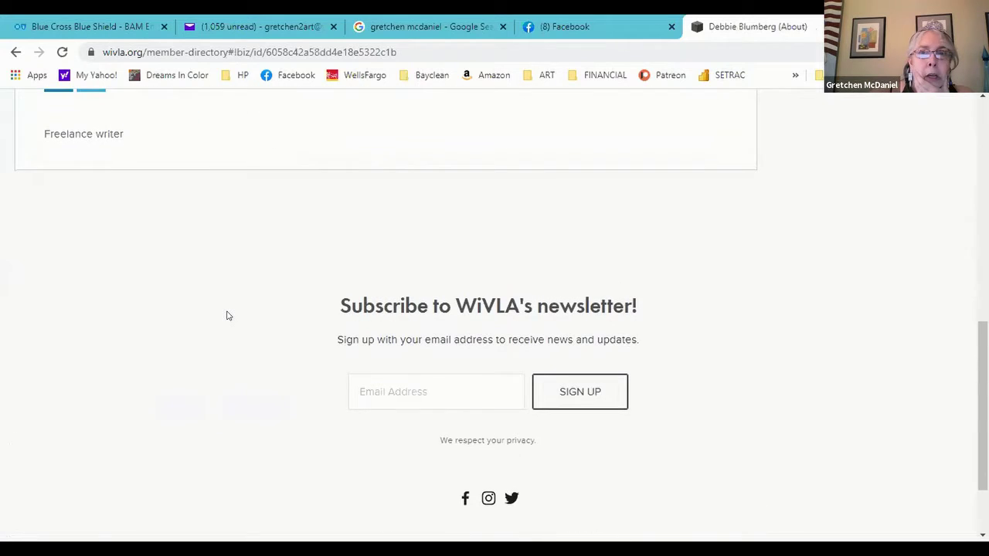
pyautogui.scroll(6, 225, 317)
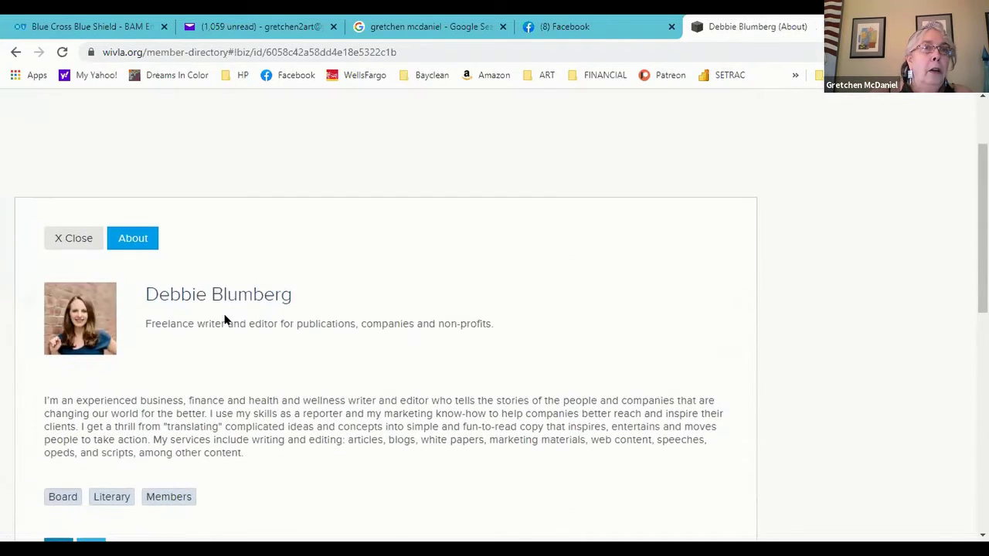
pyautogui.scroll(-1, 225, 318)
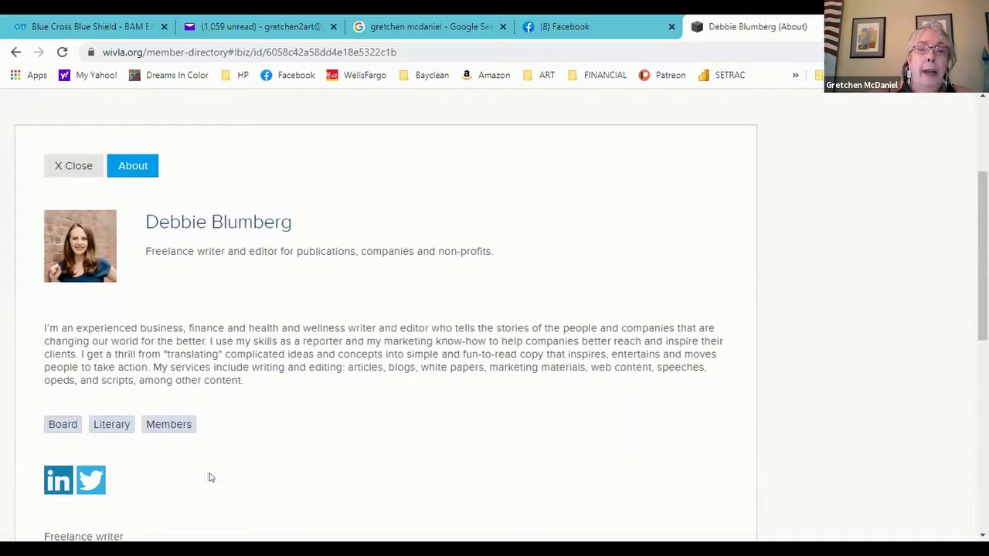
pyautogui.scroll(-2, 210, 476)
pyautogui.scroll(3, 205, 473)
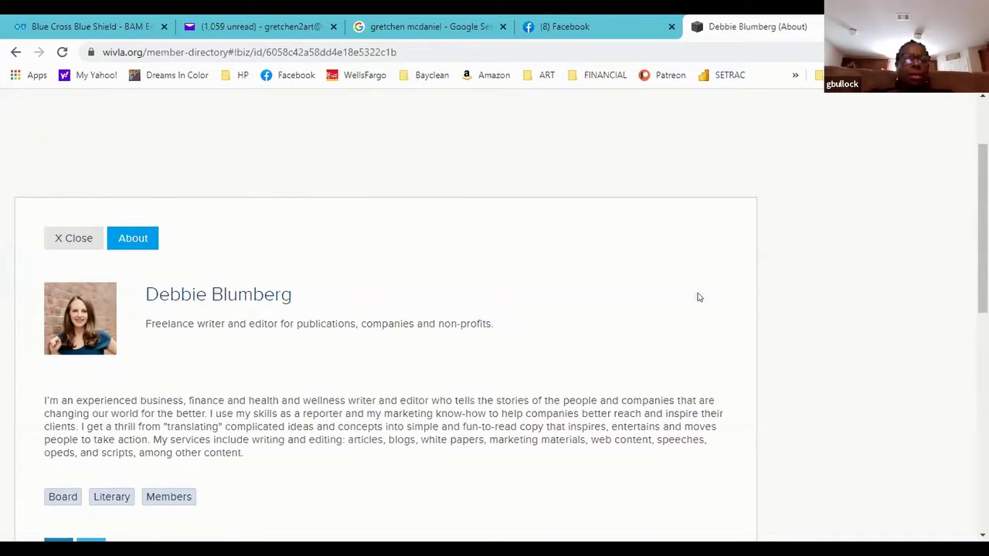
pyautogui.scroll(2, 836, 150)
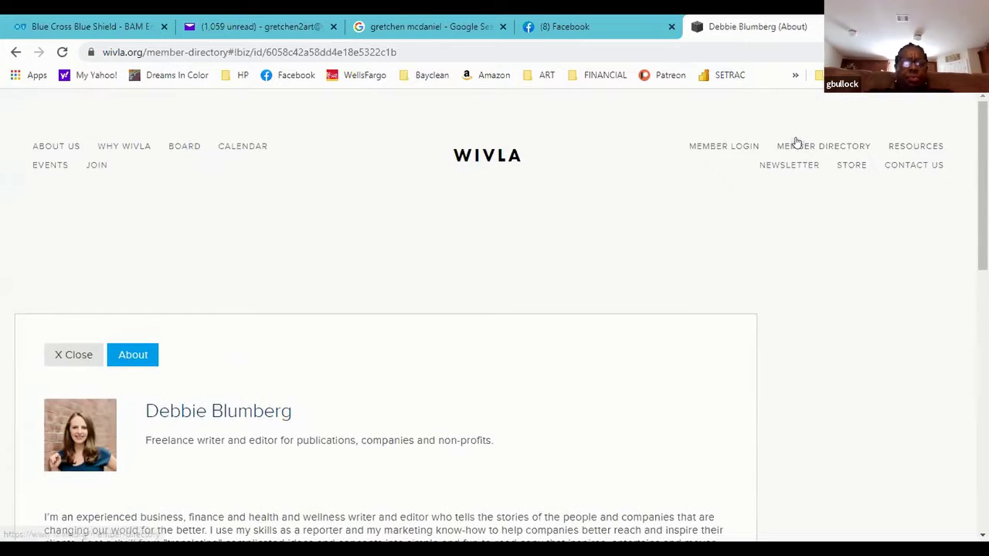
pyautogui.click(72, 355)
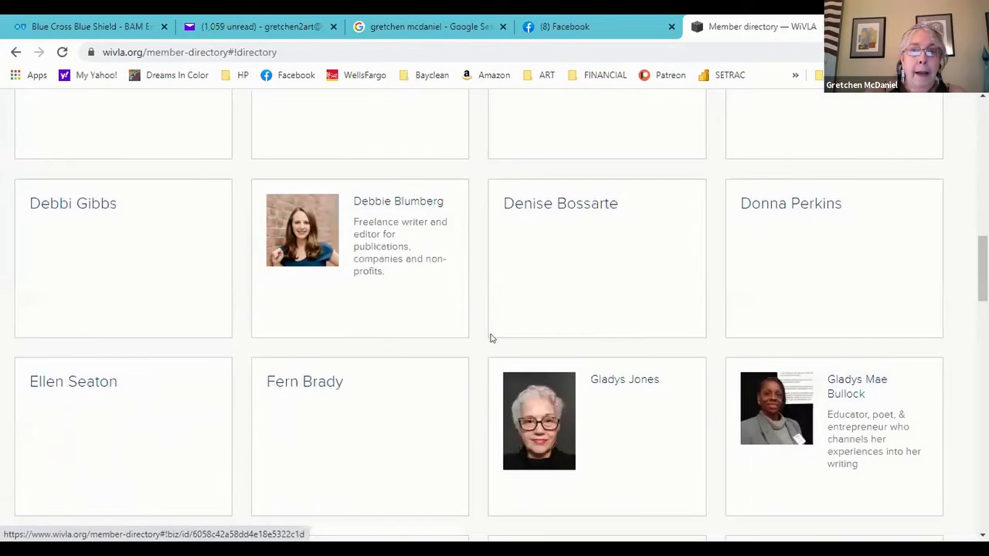
# View the educator and poet's profile with its book image, biography and tags, and return to the directory listing.
pyautogui.scroll(-2, 572, 299)
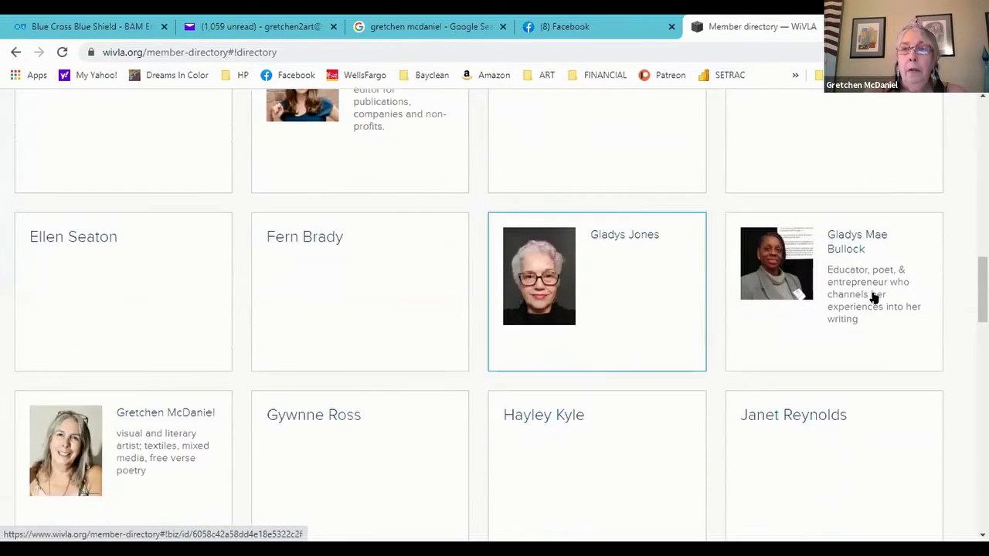
pyautogui.click(802, 264)
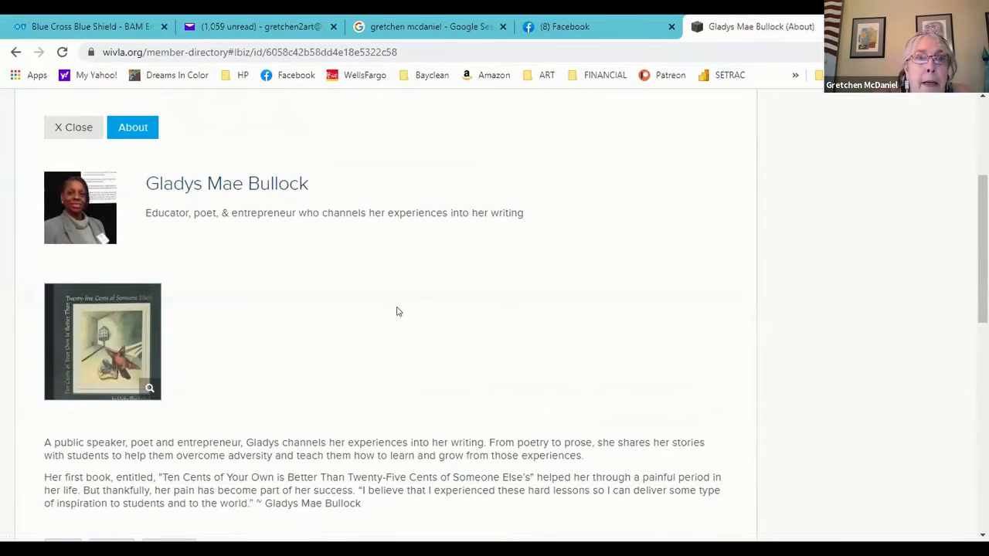
pyautogui.scroll(-3, 285, 252)
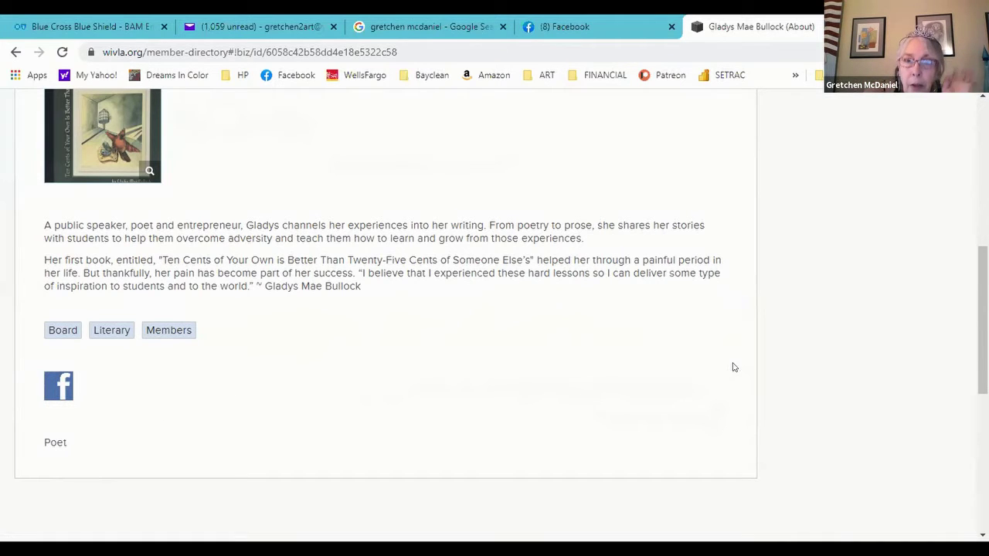
pyautogui.scroll(5, 734, 360)
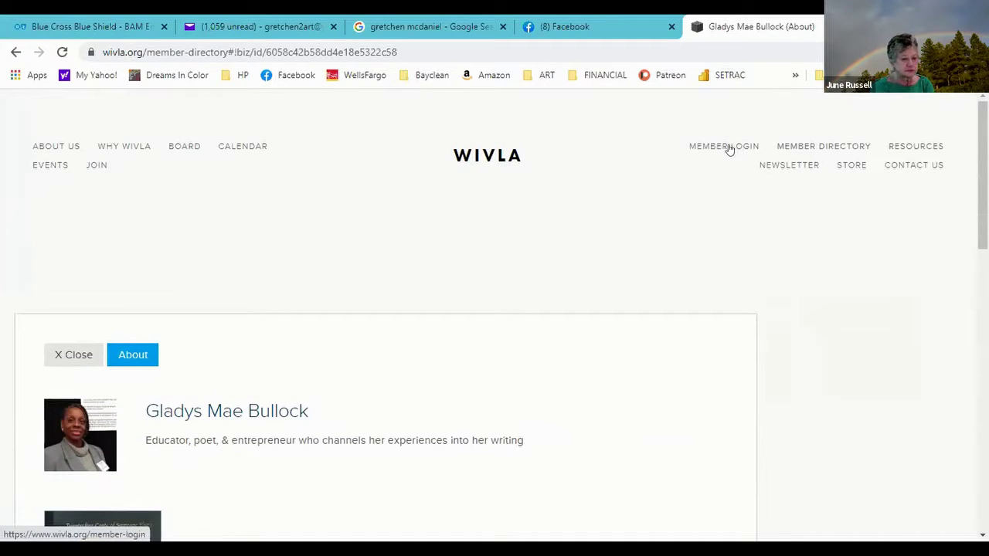
pyautogui.click(65, 361)
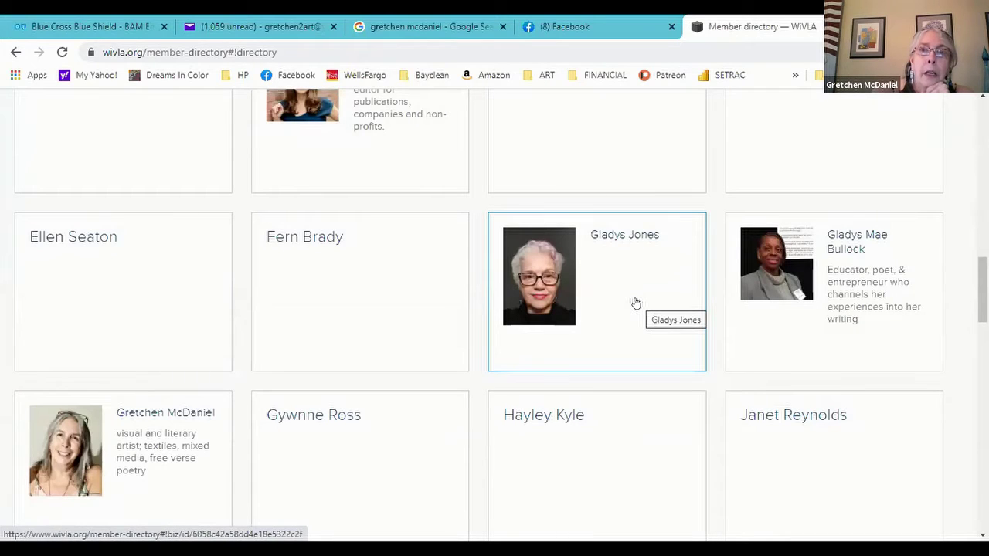
# Find the member card promoting the book "What Educators Need to Know about Sexual Abuse" and open its profile.
pyautogui.scroll(-2, 636, 303)
pyautogui.scroll(-3, 610, 197)
pyautogui.scroll(-3, 444, 347)
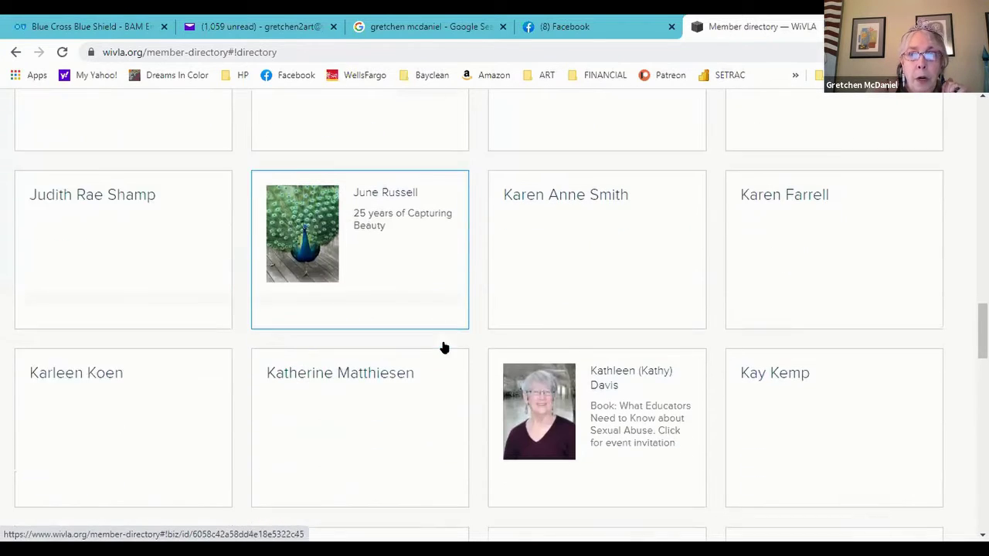
pyautogui.scroll(-2, 444, 348)
pyautogui.click(587, 326)
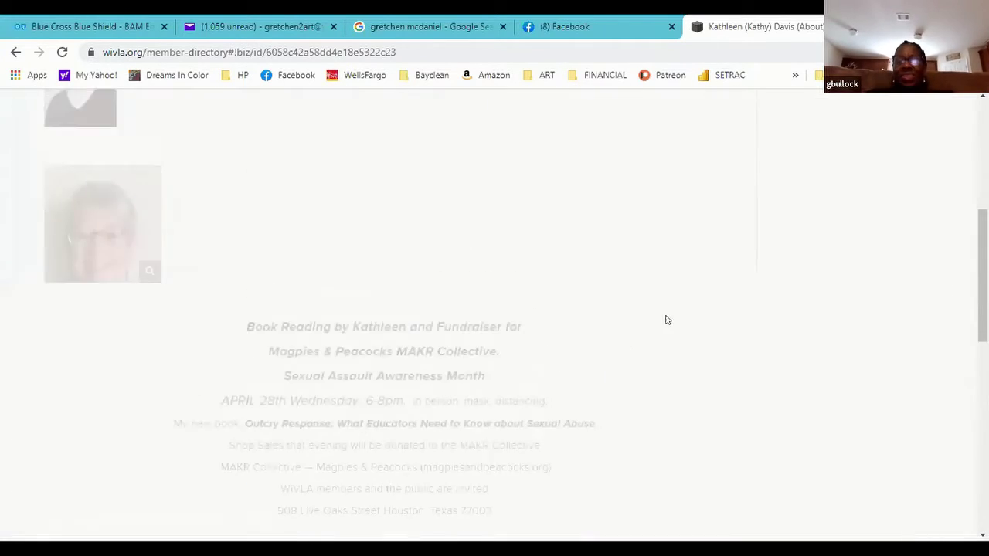
# Review the author's profile and temporarily highlight the full book reading and fundraiser invitation text.
pyautogui.scroll(2, 499, 304)
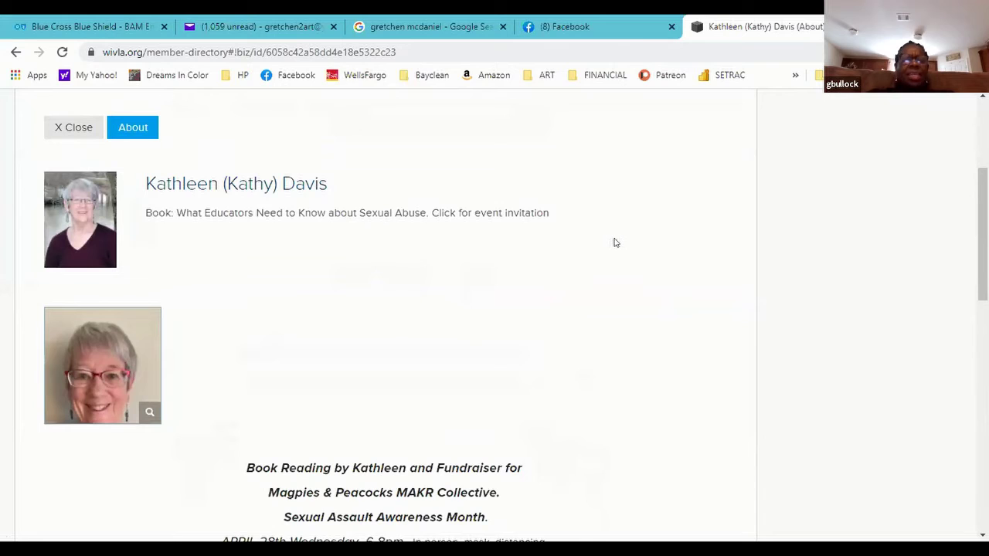
pyautogui.scroll(-1, 226, 298)
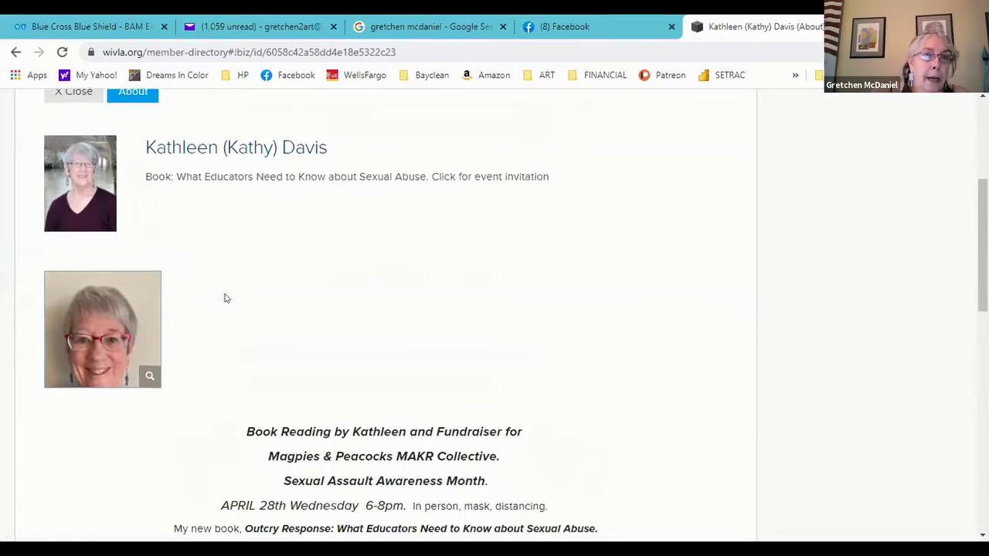
pyautogui.scroll(-3, 225, 298)
pyautogui.moveTo(237, 249); pyautogui.dragTo(522, 439)
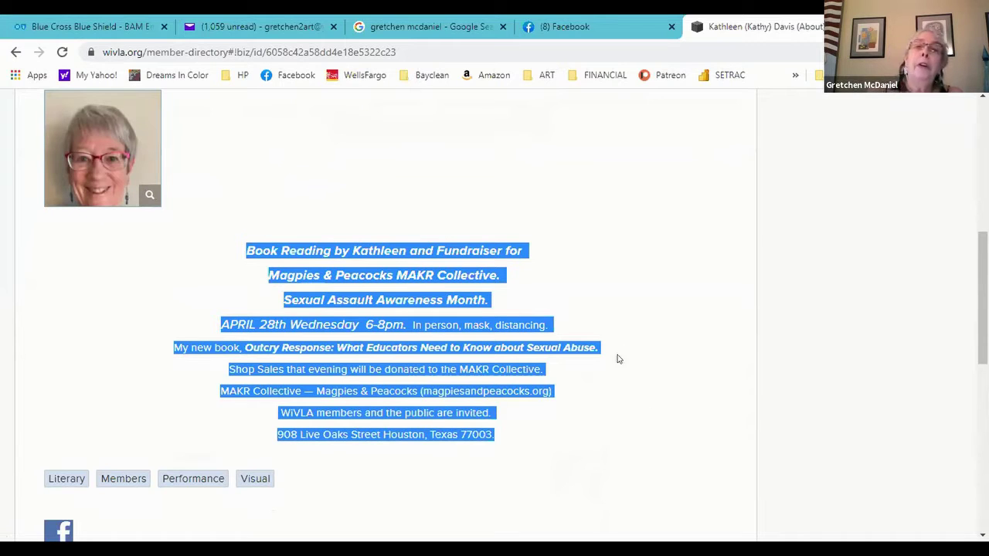
pyautogui.click(615, 287)
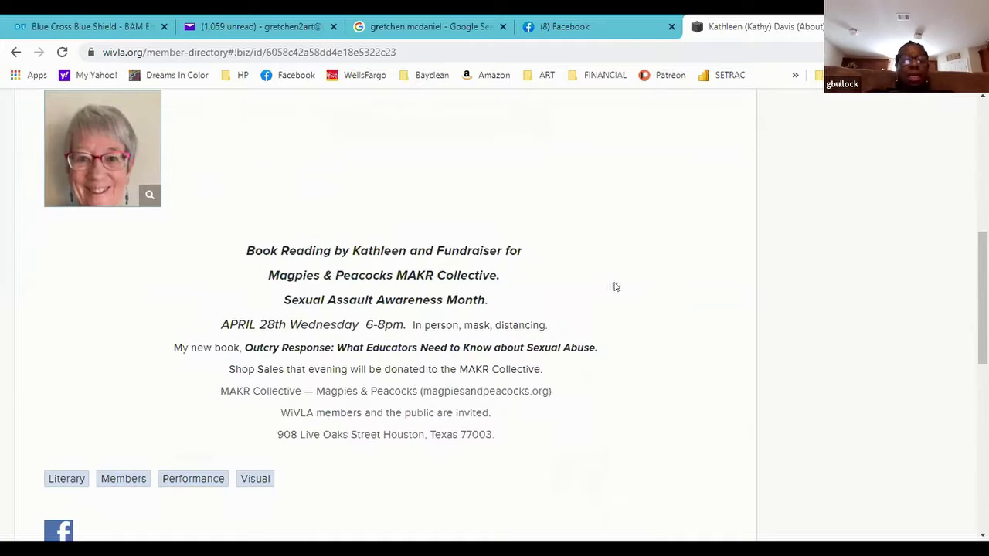